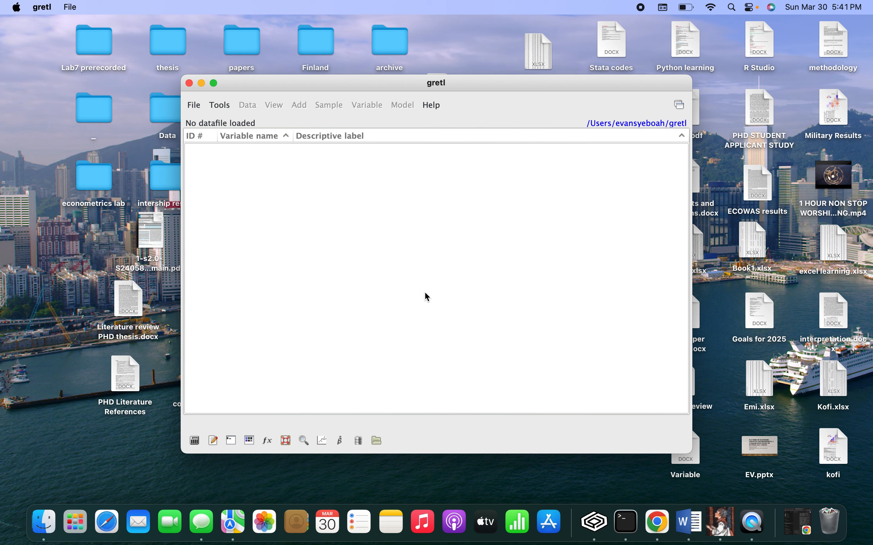
- Browse the Gretl collection of sample data files from start to end, examining the dataset summaries and types, and close the list
click(198, 109)
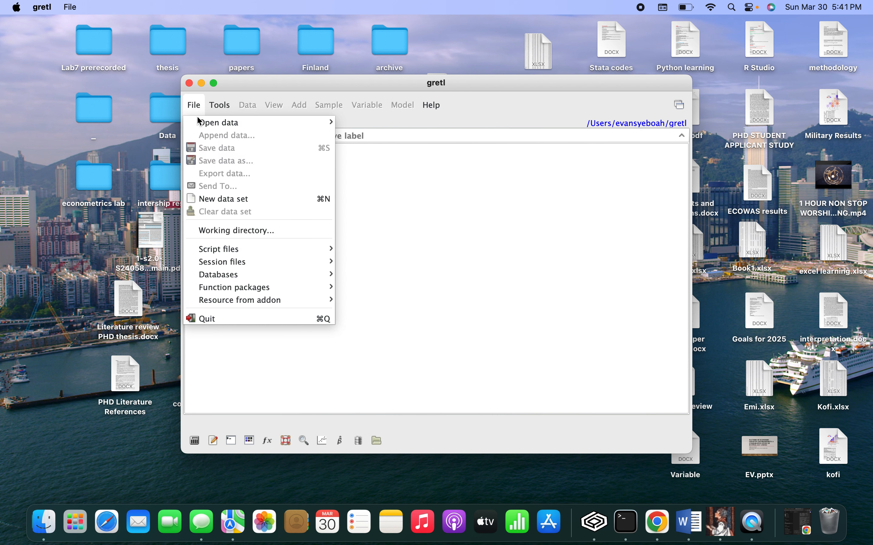
mouse_move(201, 125)
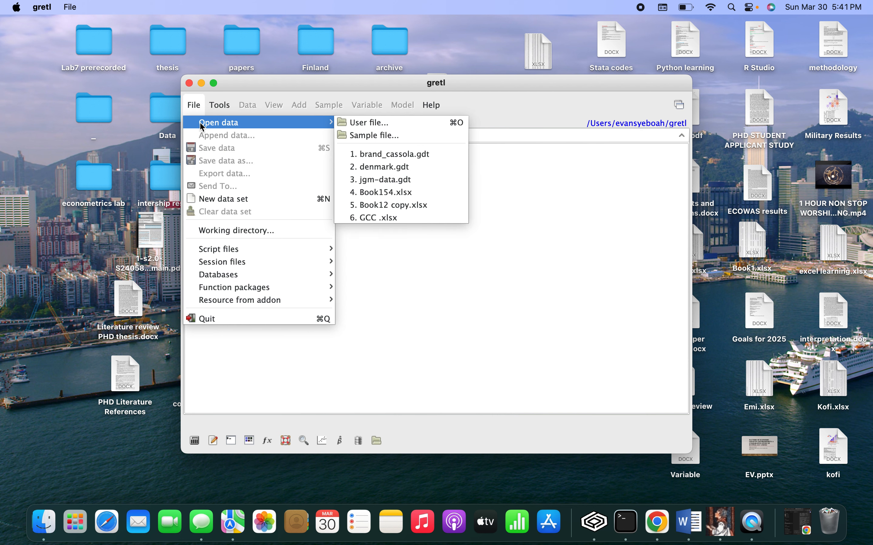
click(374, 136)
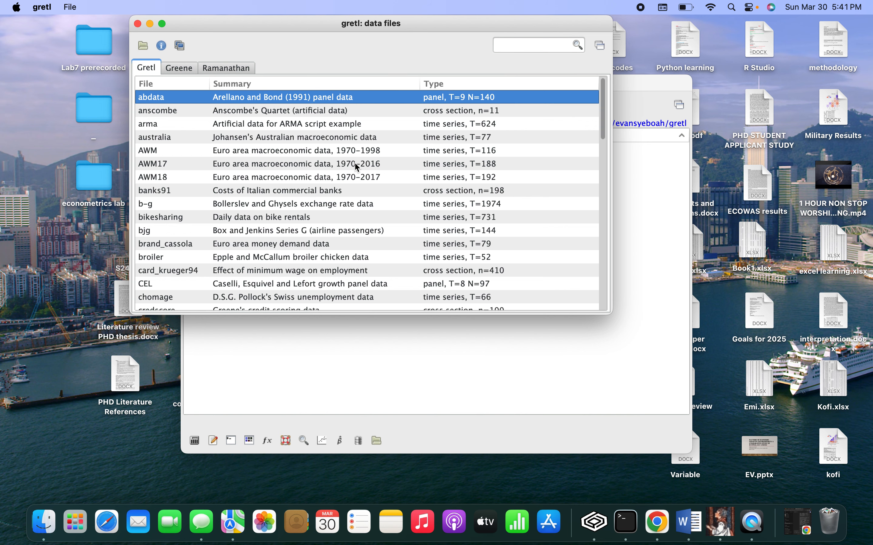
scroll(339, 198, down, 20)
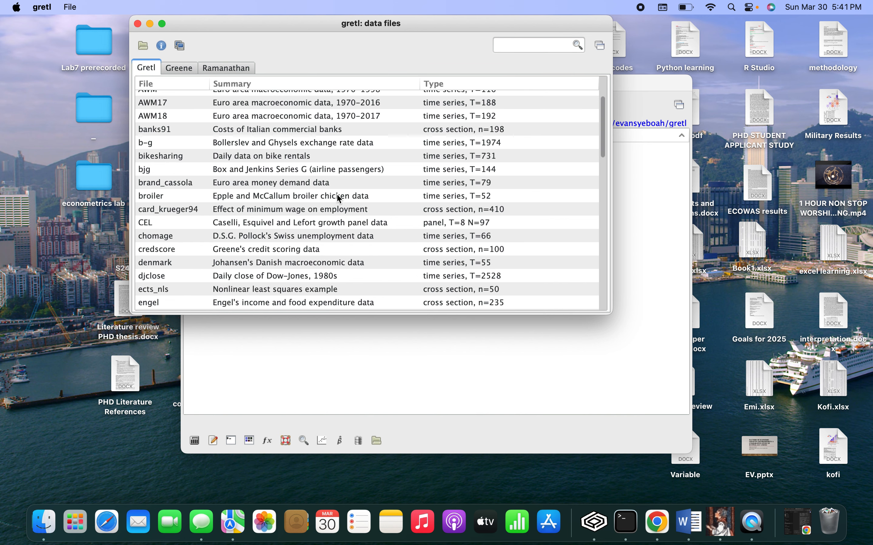
scroll(339, 198, down, 1)
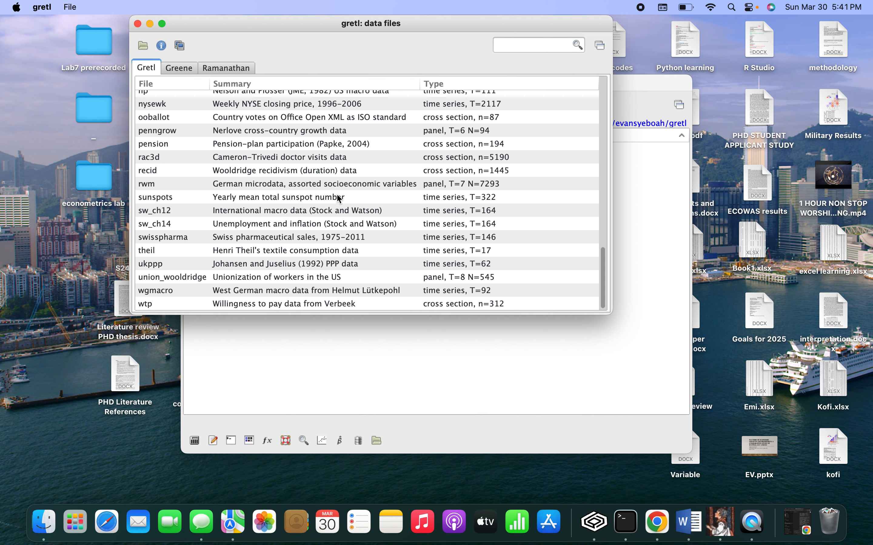
scroll(339, 199, up, 9)
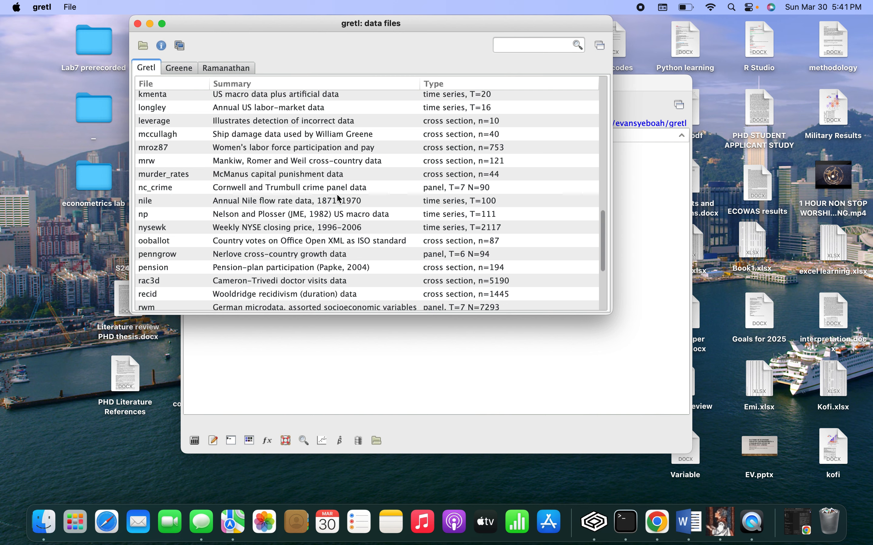
scroll(339, 198, up, 11)
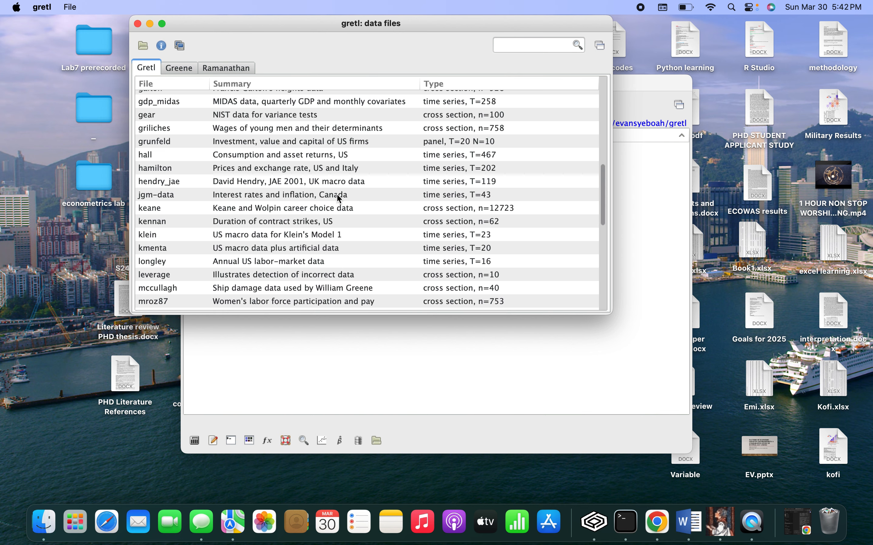
scroll(339, 199, up, 12)
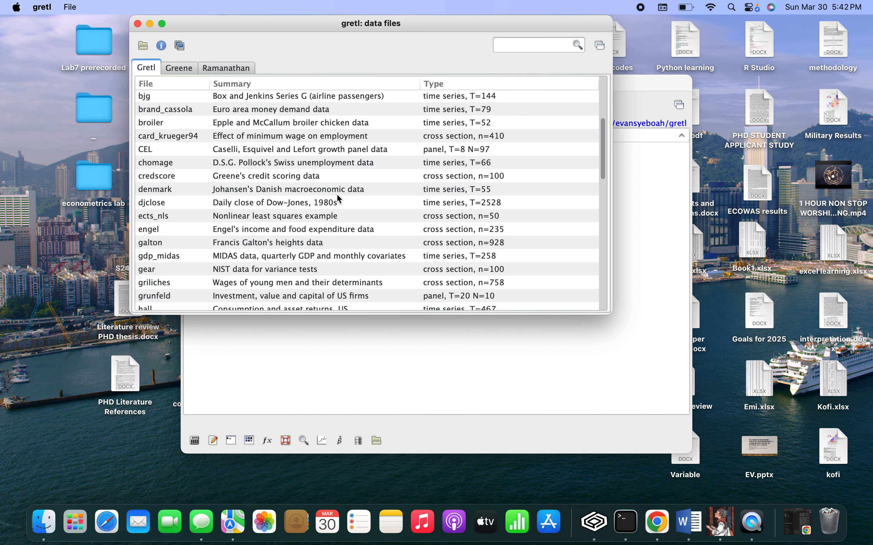
scroll(339, 199, up, 7)
scroll(339, 199, up, 2)
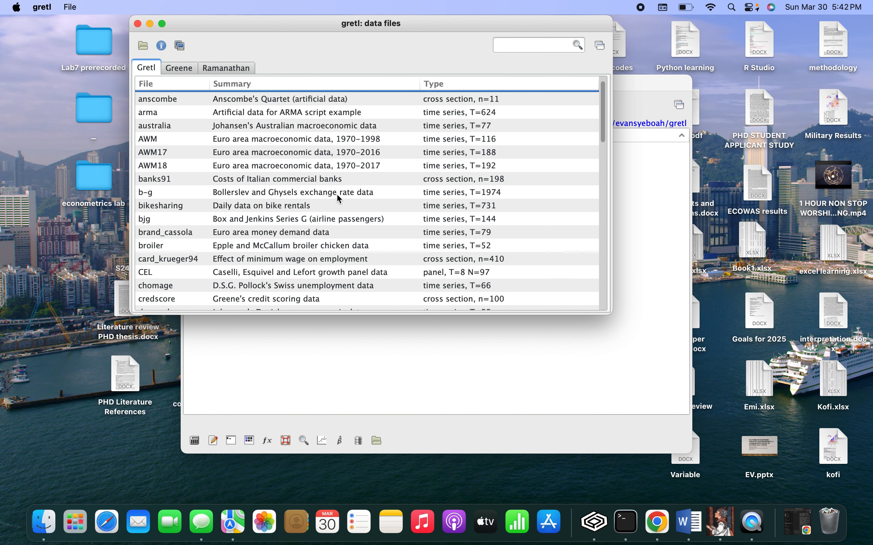
scroll(339, 198, up, 1)
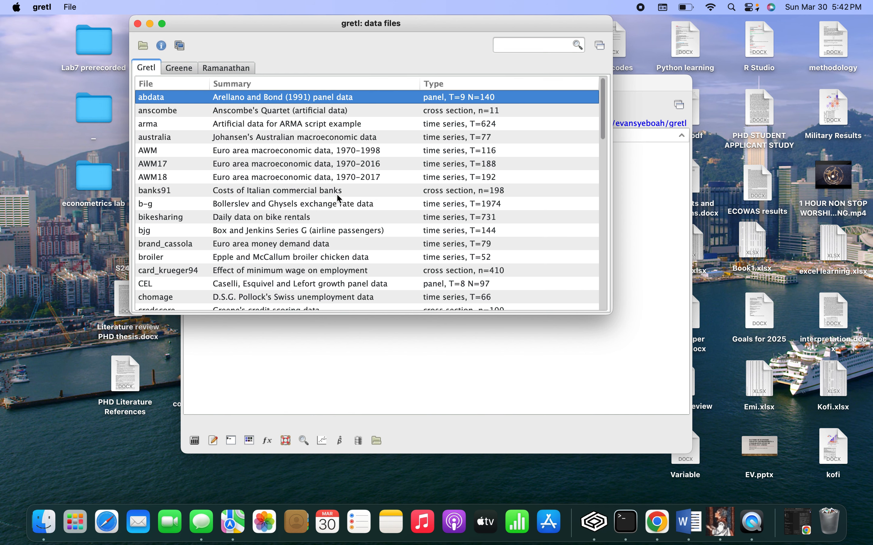
scroll(339, 198, down, 2)
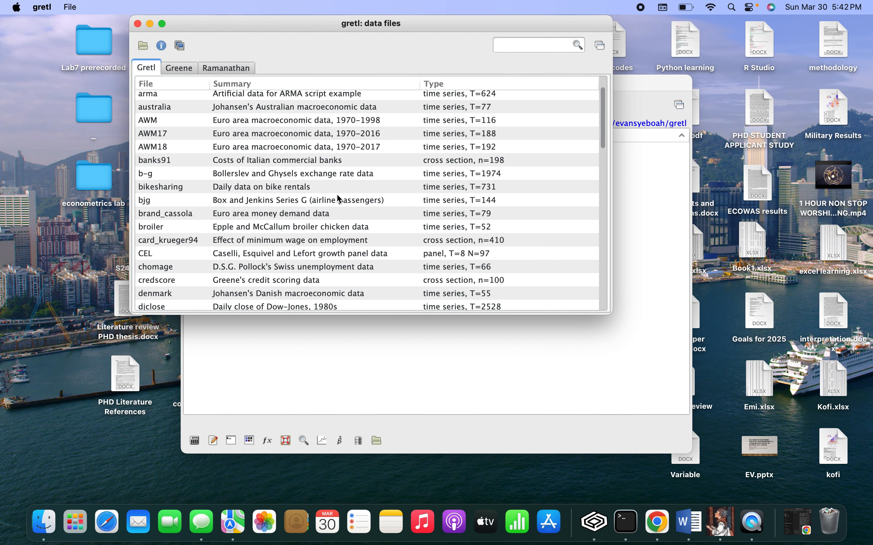
scroll(339, 198, down, 5)
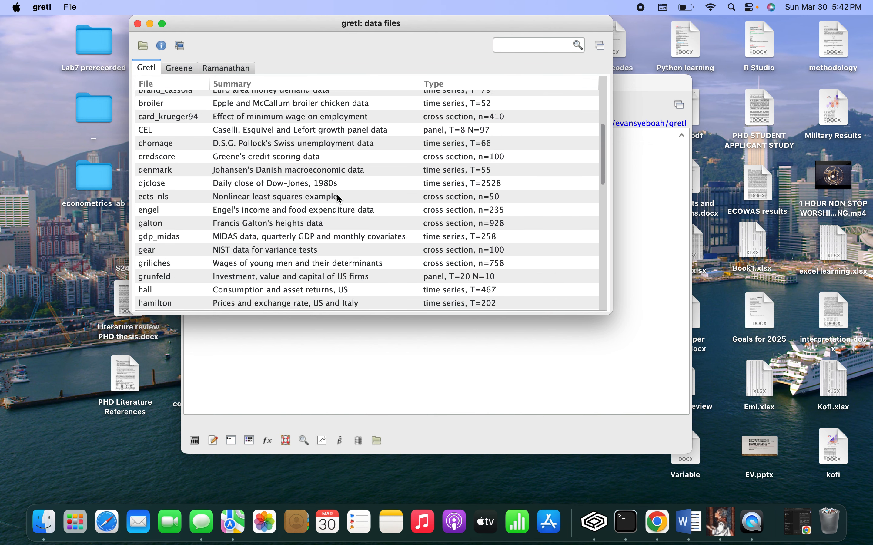
scroll(339, 198, down, 2)
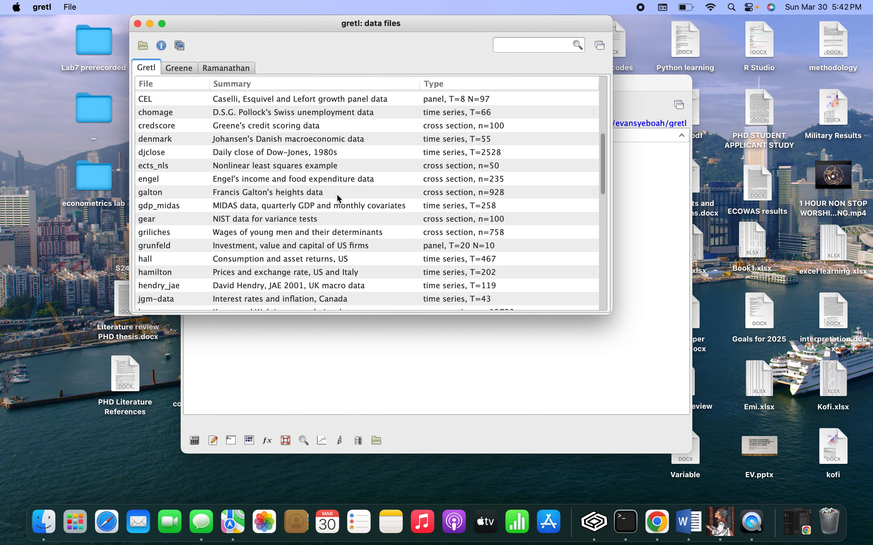
scroll(339, 198, down, 6)
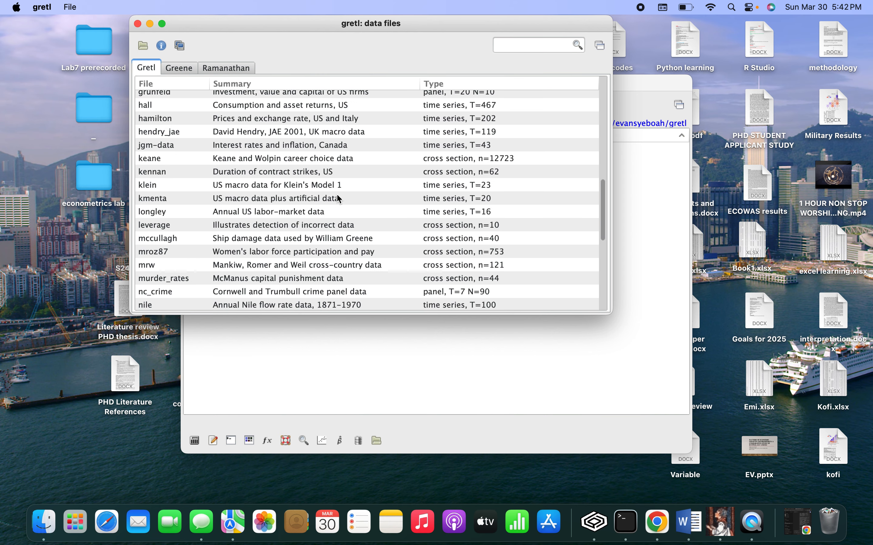
scroll(339, 198, down, 5)
scroll(339, 198, down, 5)
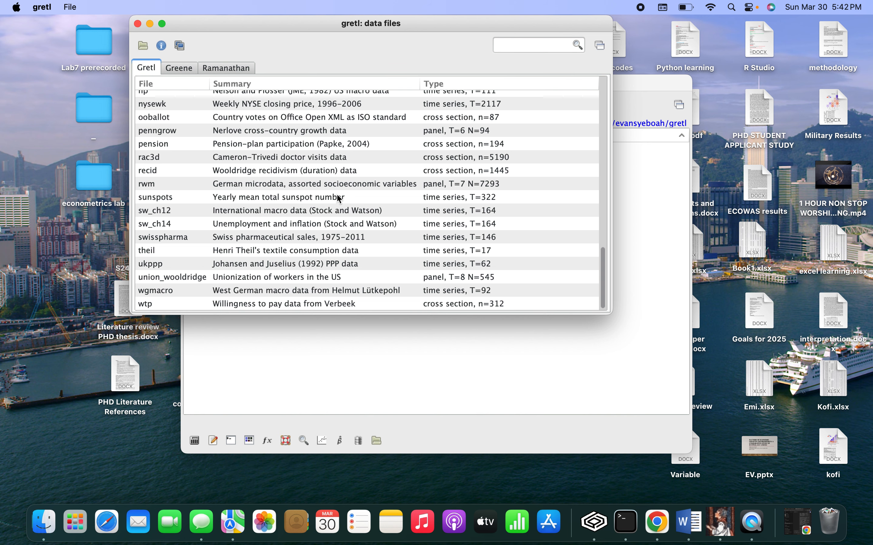
scroll(339, 198, up, 4)
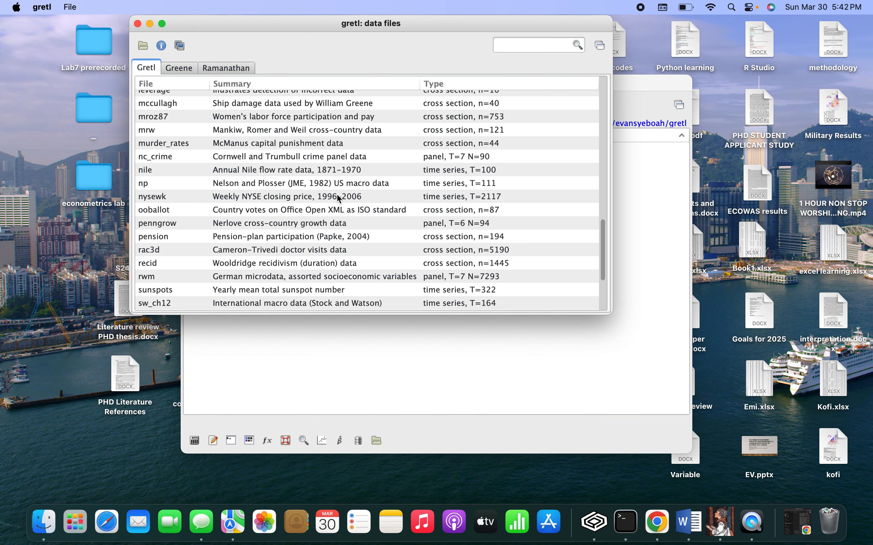
scroll(339, 198, up, 4)
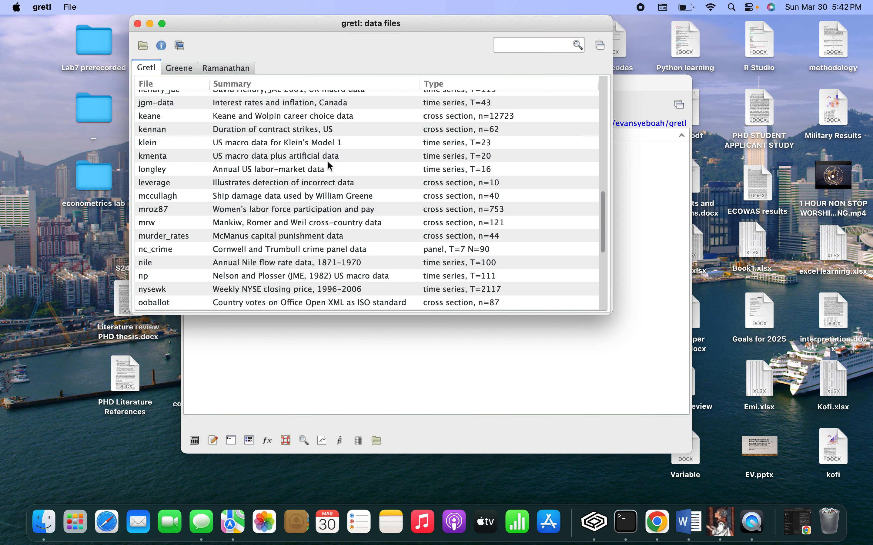
scroll(329, 167, up, 20)
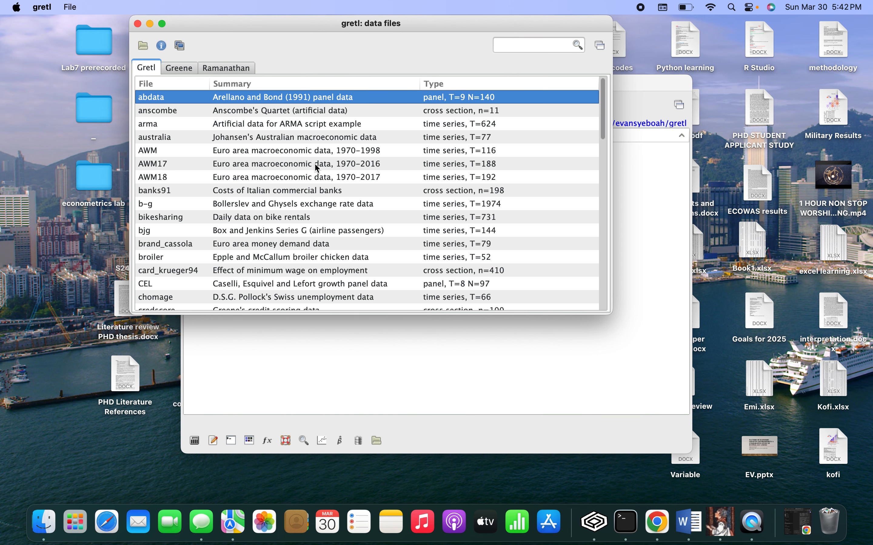
scroll(316, 167, down, 5)
scroll(316, 167, down, 5)
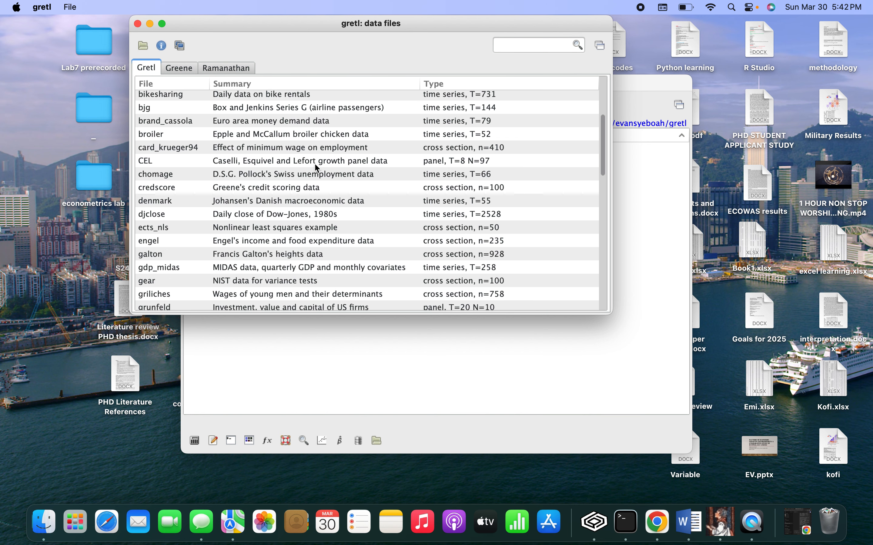
scroll(317, 169, down, 2)
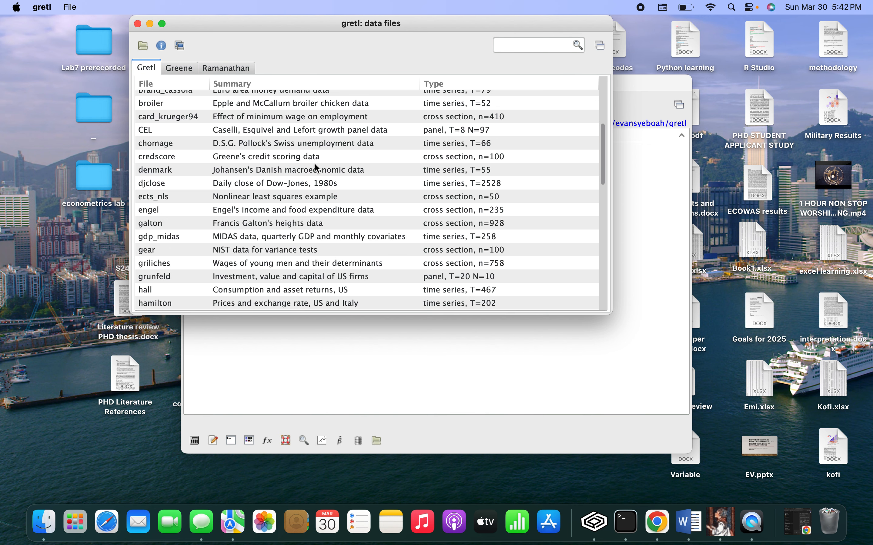
scroll(317, 168, down, 2)
scroll(316, 168, down, 2)
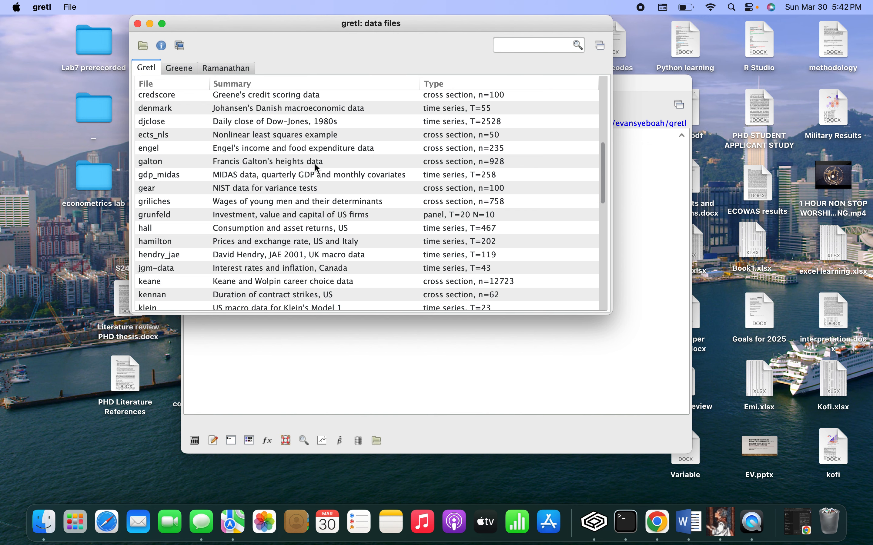
scroll(316, 168, down, 5)
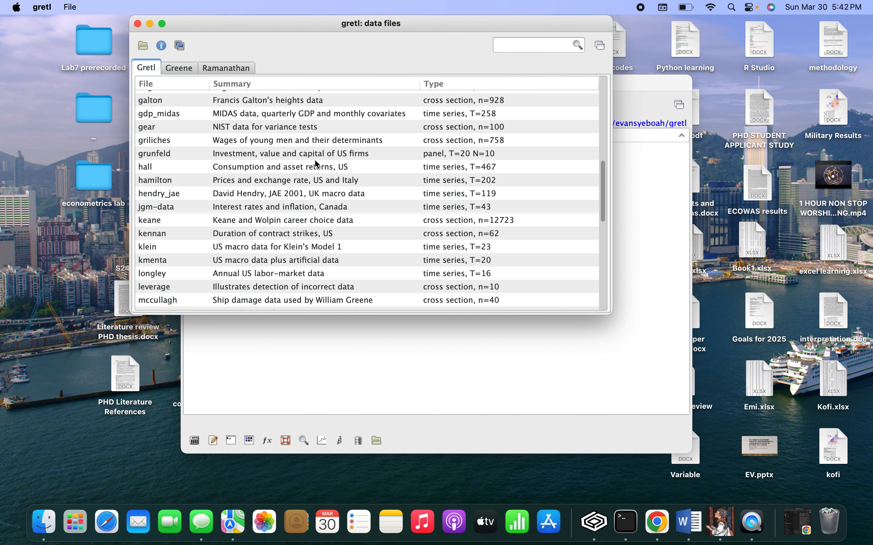
scroll(317, 166, down, 7)
scroll(316, 165, down, 7)
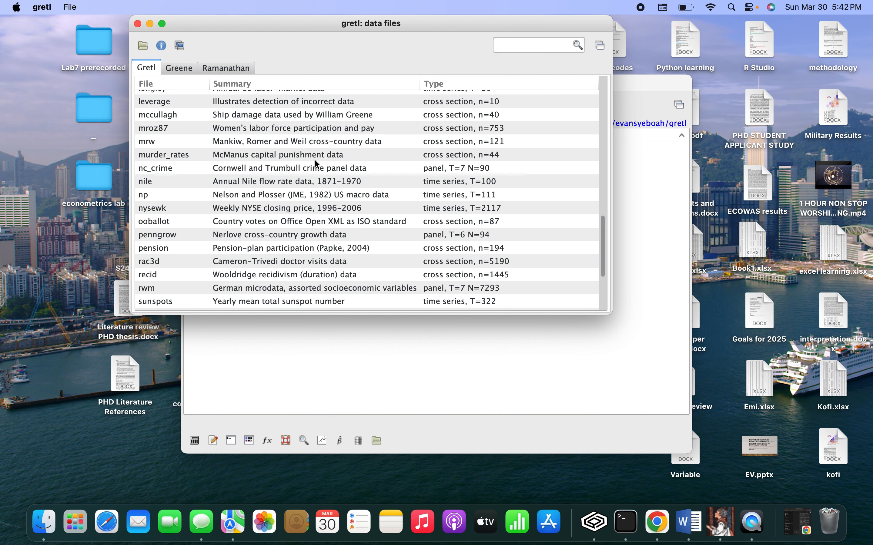
scroll(316, 164, down, 8)
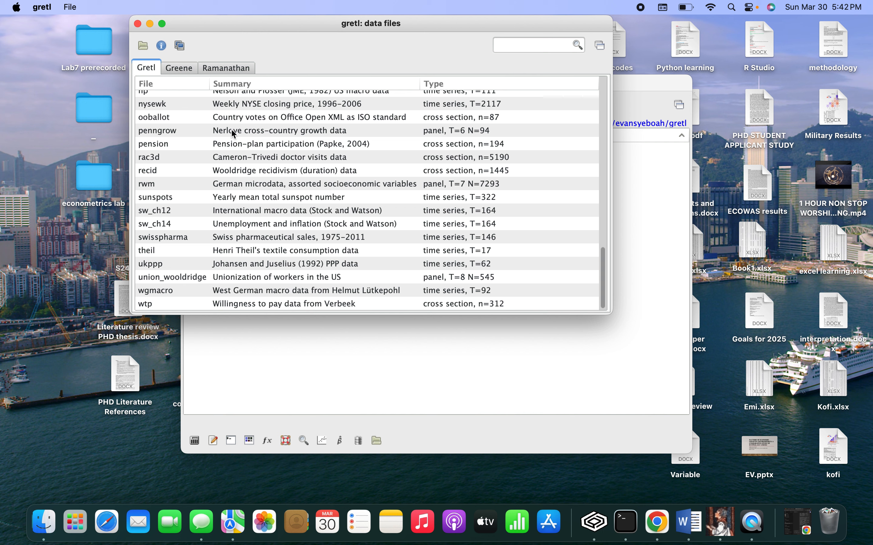
click(137, 23)
- Open the recently used dataset brand_cassola.gdt
click(197, 106)
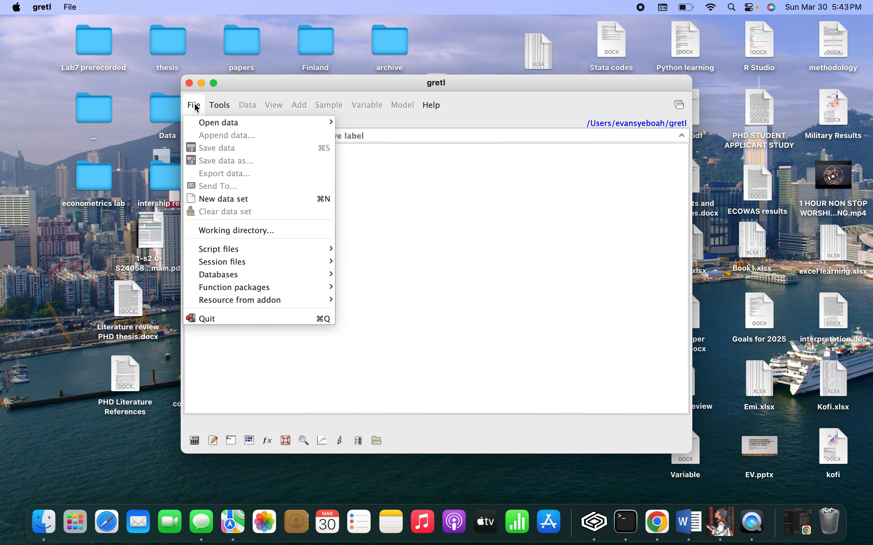
mouse_move(207, 124)
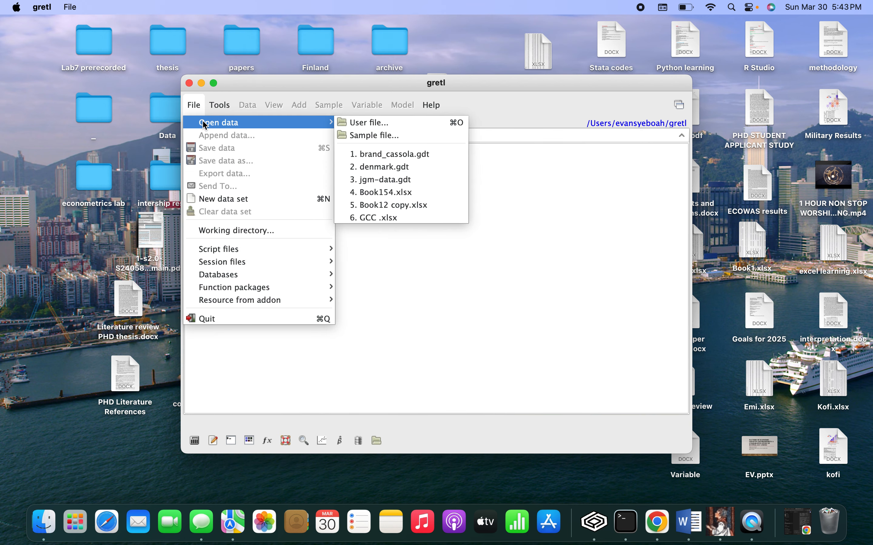
click(374, 155)
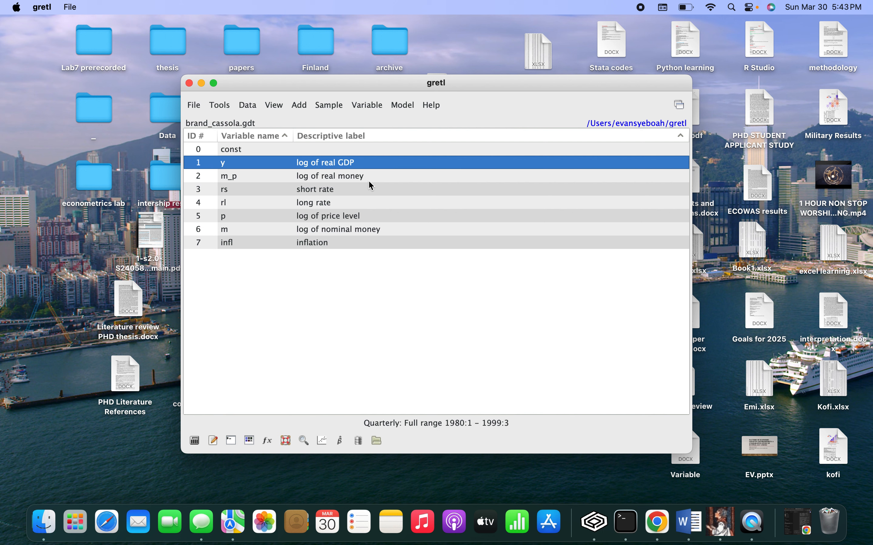
- Display the values of variable y (log of real GDP), review the whole quarterly series, and close its window
double_click(355, 166)
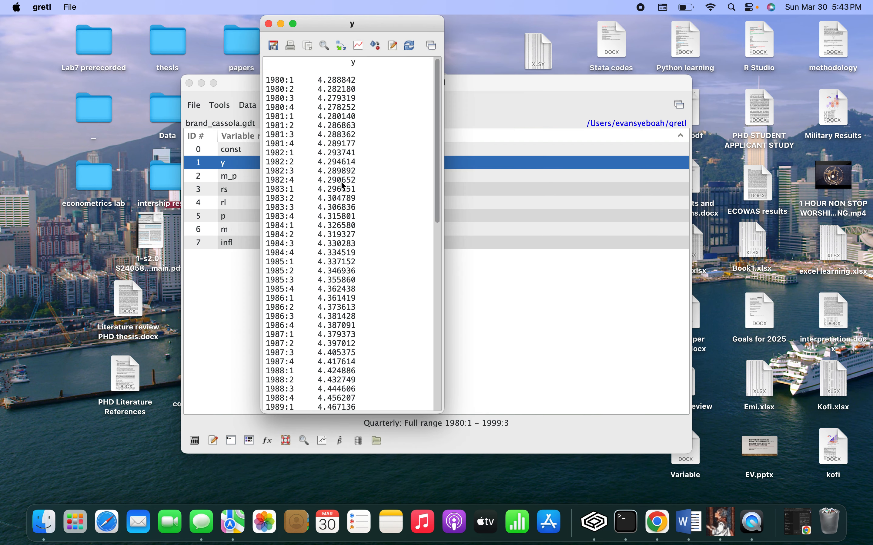
scroll(336, 194, down, 10)
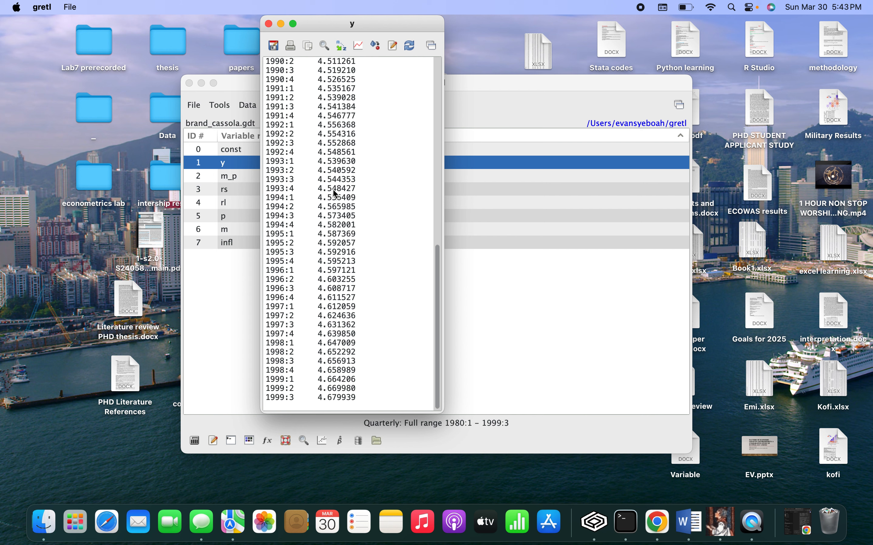
scroll(335, 194, up, 10)
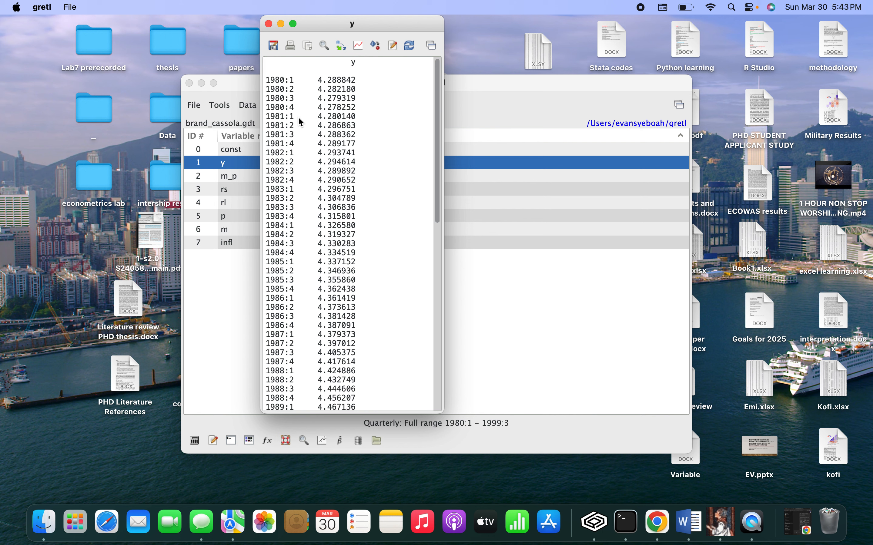
click(269, 23)
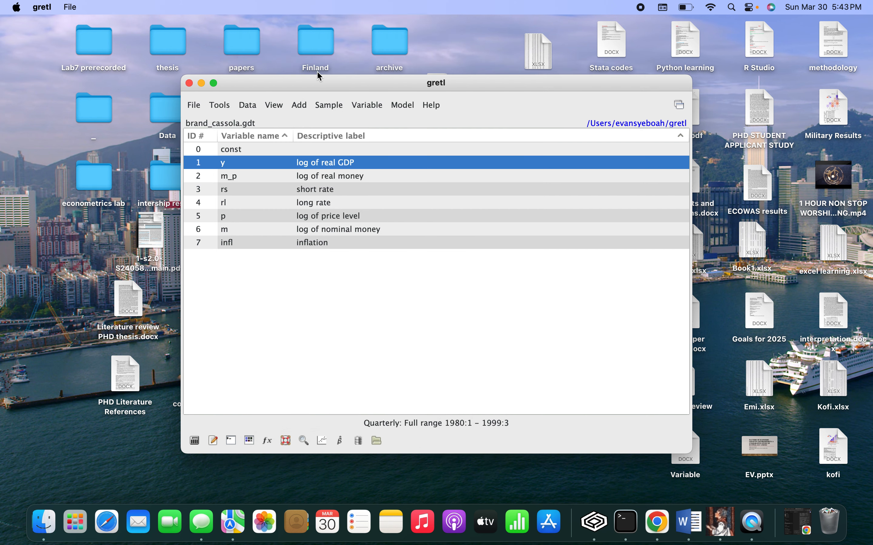
- Run an Augmented Dickey-Fuller test on y with lag order 8, adding the test without constant, and close the results
click(368, 106)
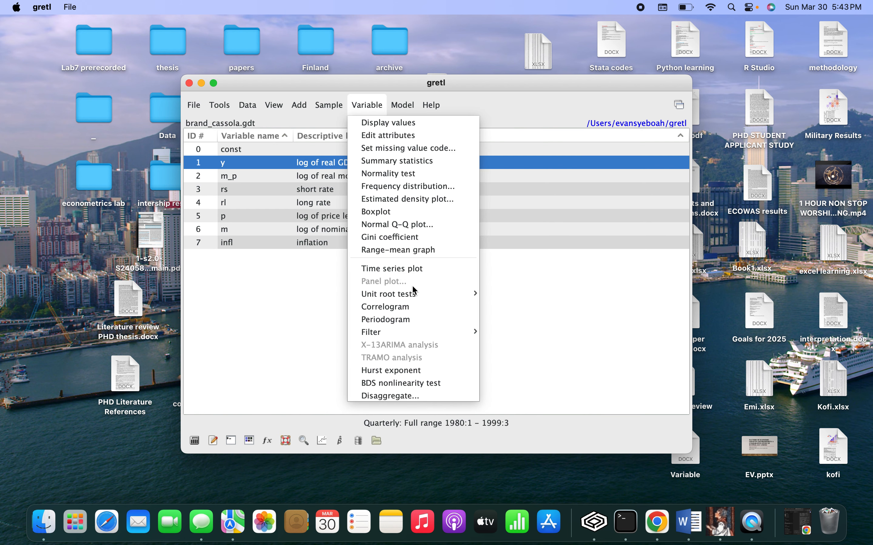
mouse_move(415, 294)
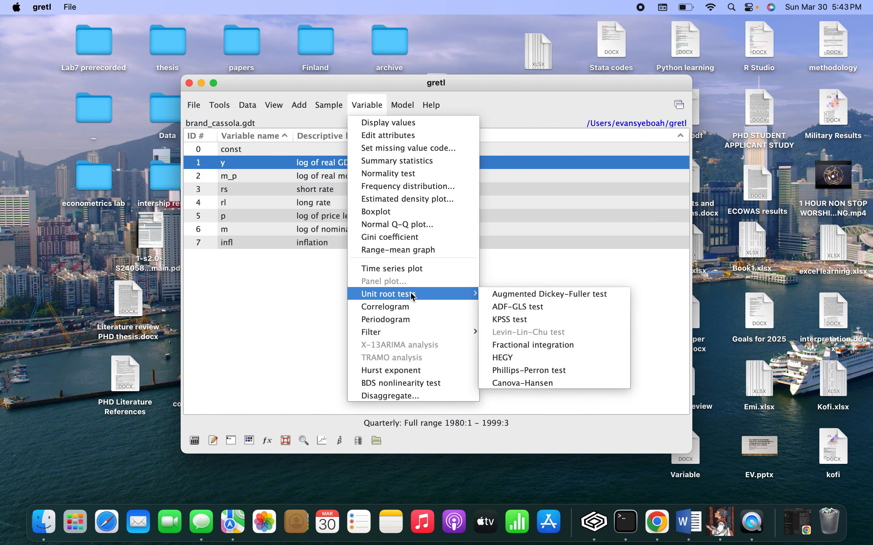
click(531, 298)
click(575, 195)
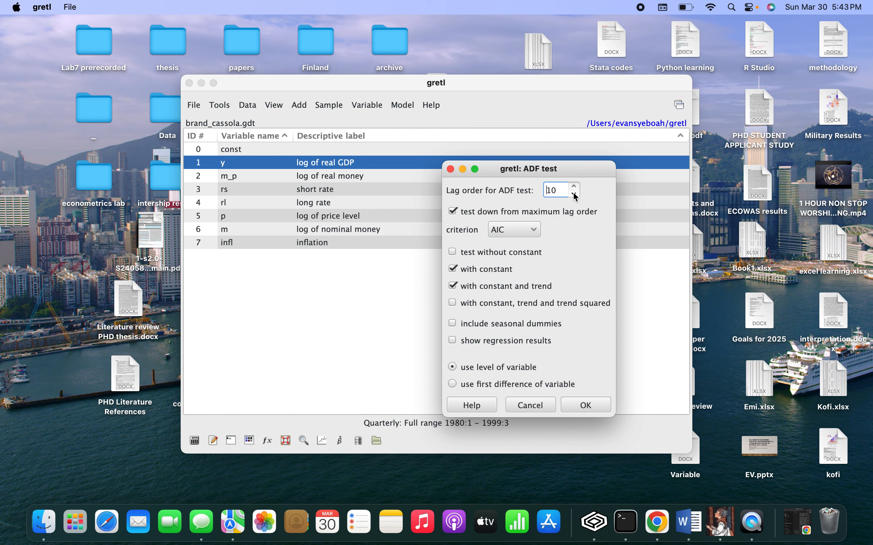
click(575, 195)
click(575, 195)
click(453, 252)
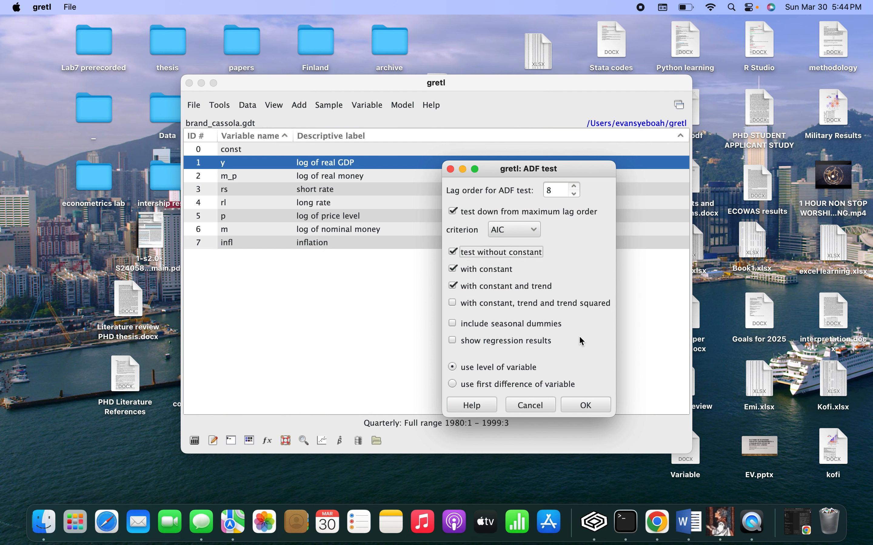
click(581, 403)
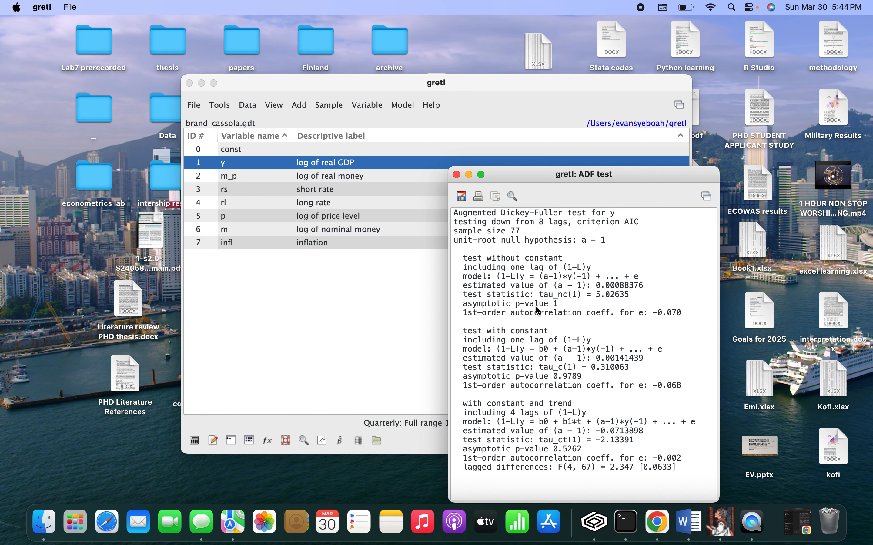
click(456, 175)
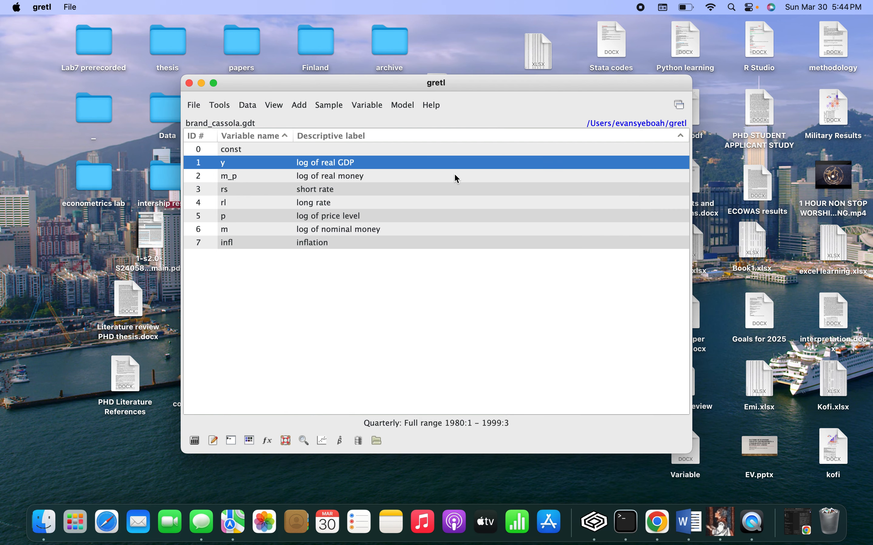
- Add the first difference of y to the dataset and run an Augmented Dickey-Fuller test on d_y with lag order 8, closing its results
click(300, 107)
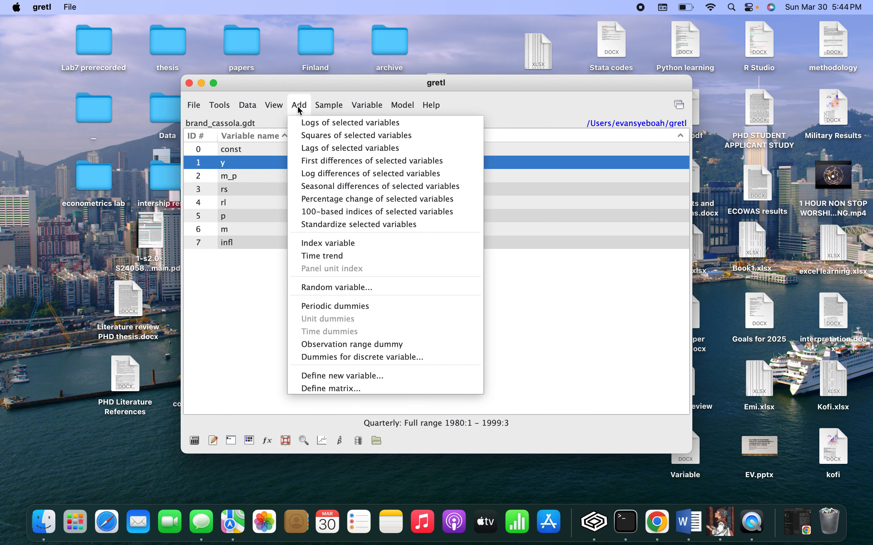
click(328, 162)
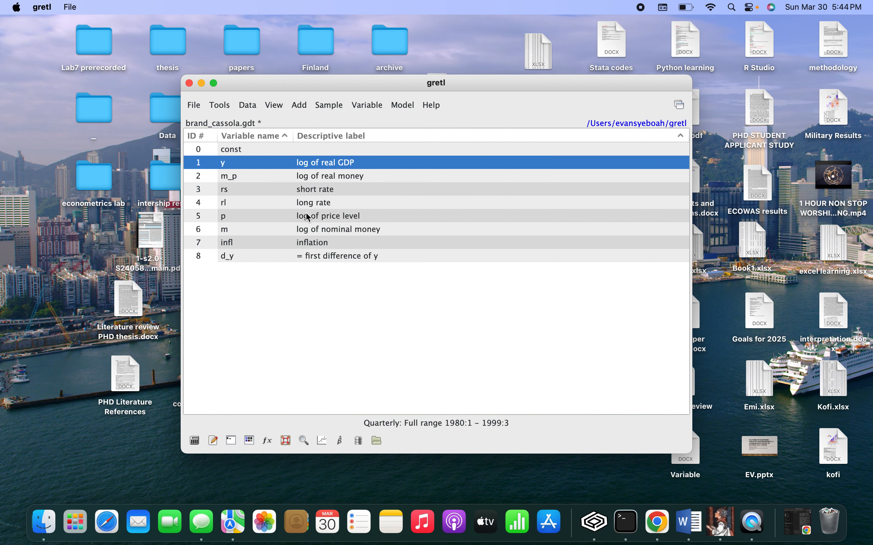
click(271, 259)
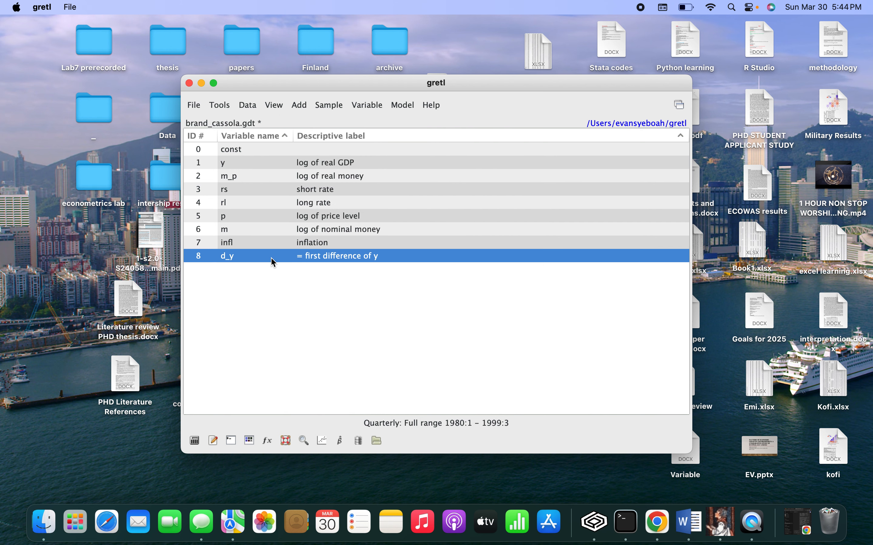
click(363, 109)
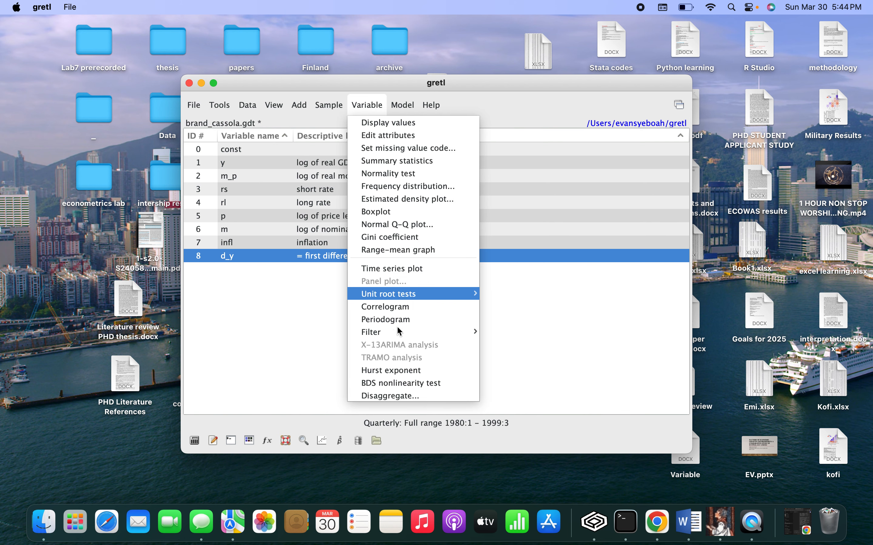
mouse_move(426, 296)
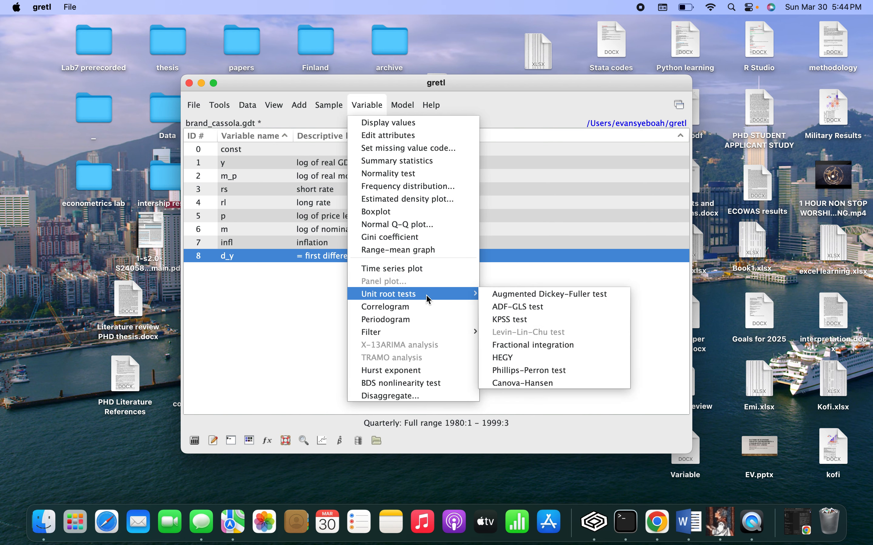
click(508, 294)
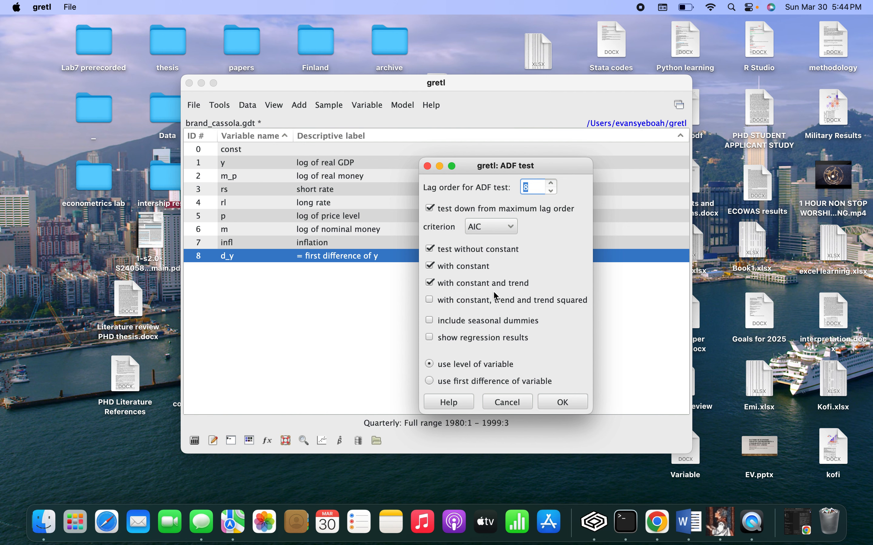
click(563, 401)
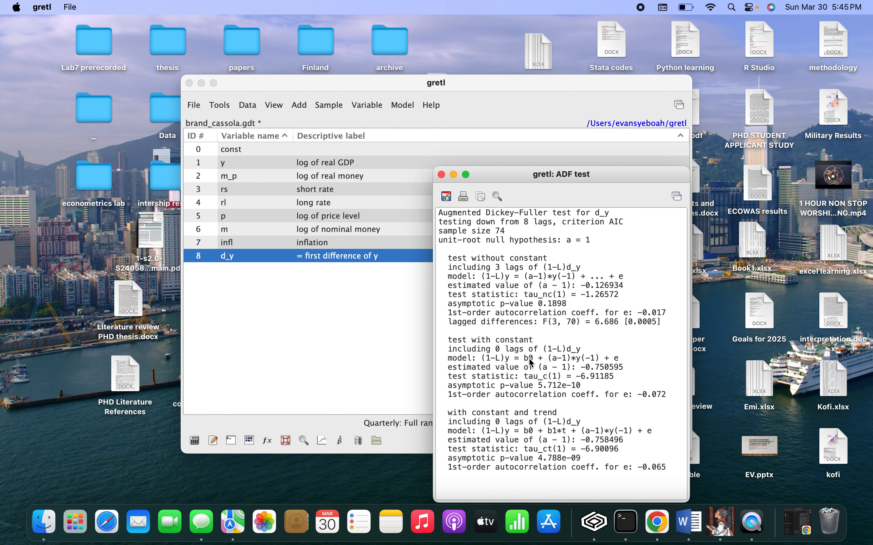
click(442, 176)
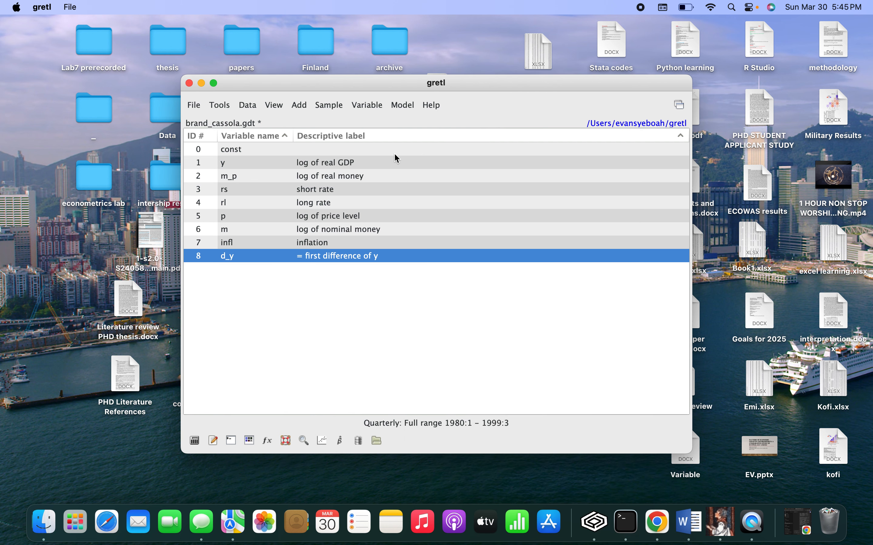
- Generate the correlogram of y with maximum lag 12 and partial autocorrelations, review the ACF and PACF output, and close it
click(330, 161)
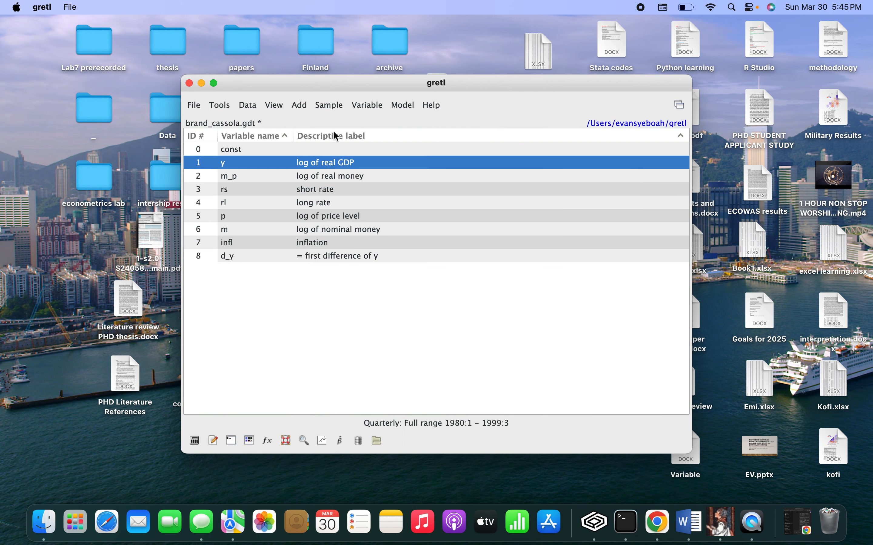
click(363, 105)
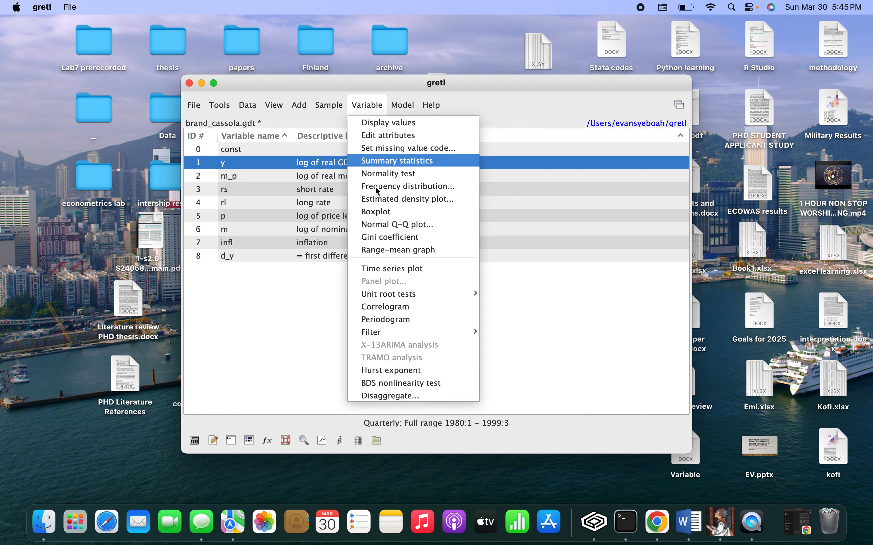
click(441, 308)
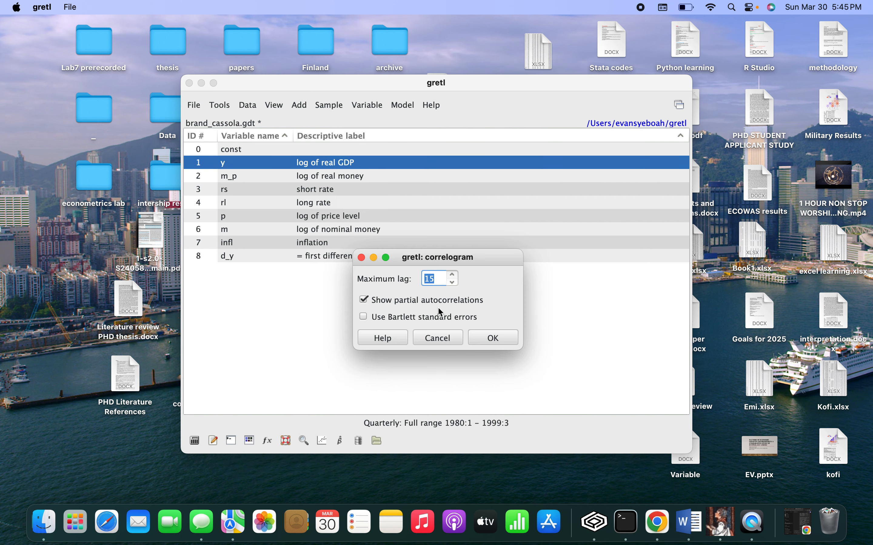
click(453, 284)
click(453, 284)
click(454, 284)
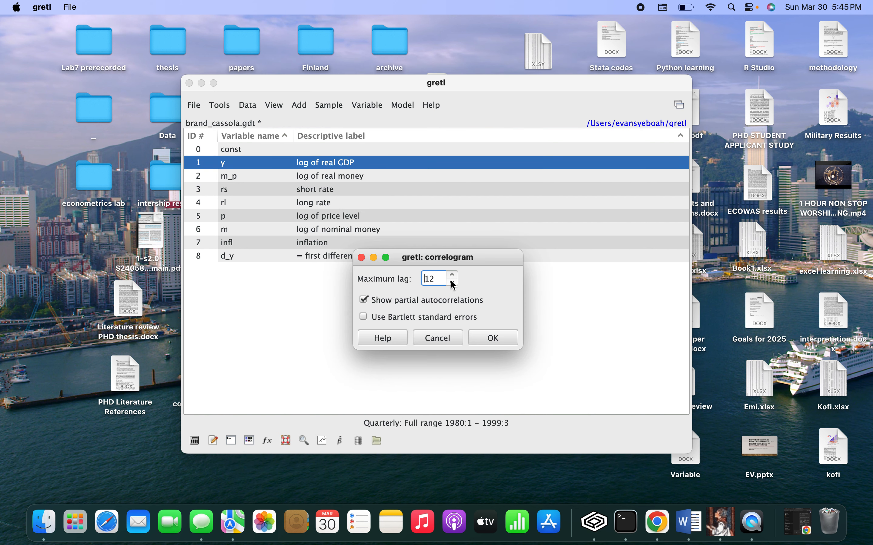
click(497, 338)
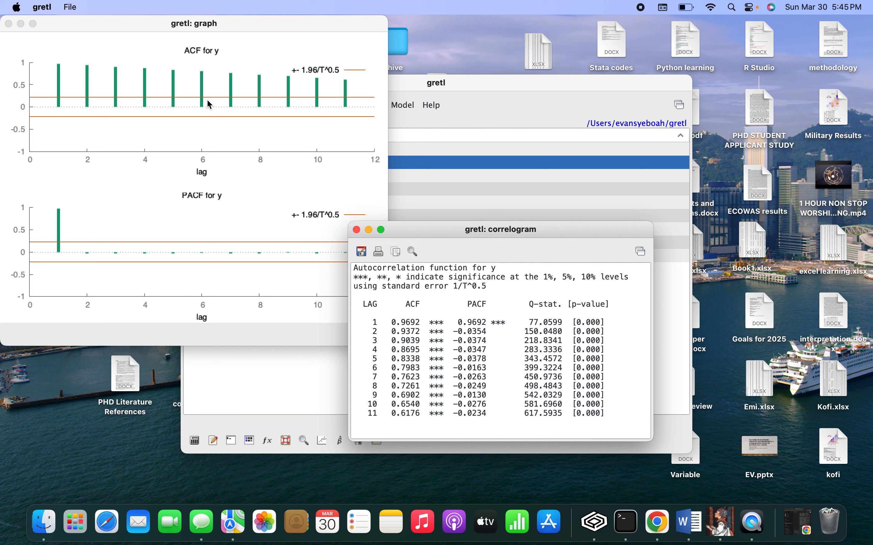
click(357, 230)
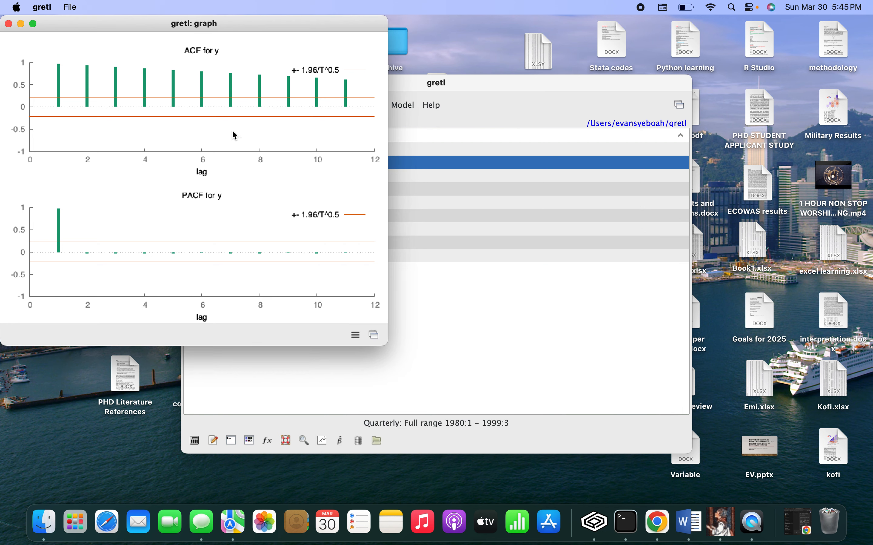
click(9, 24)
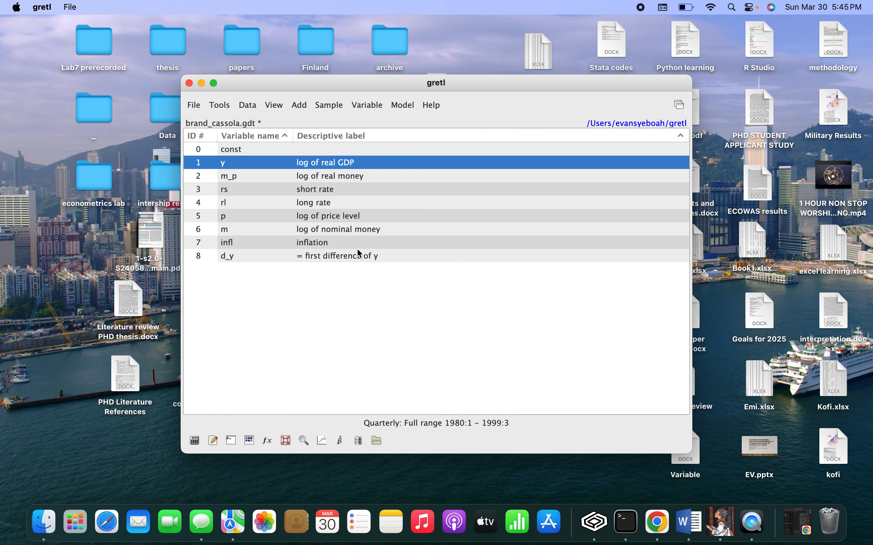
- Estimate an ARIMA model with y as dependent variable and non-seasonal orders AR 1, I 1, MA 1
click(395, 105)
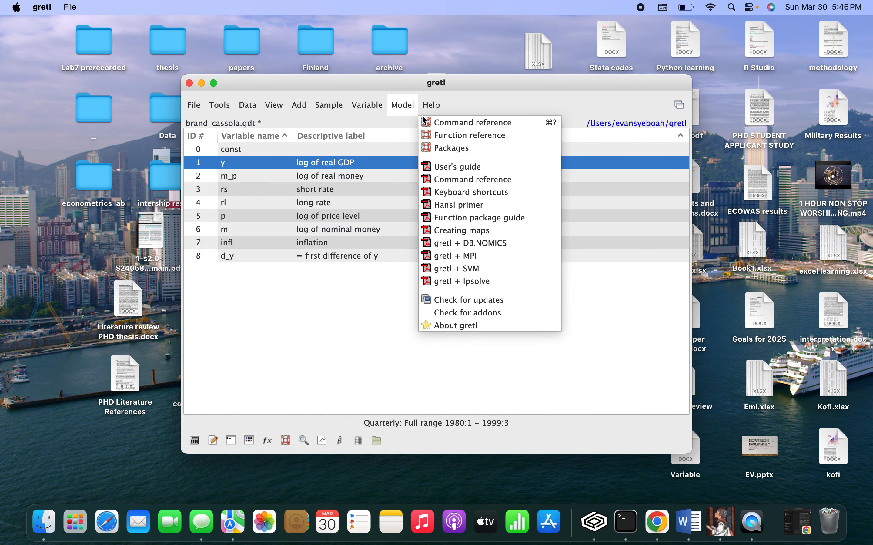
mouse_move(444, 176)
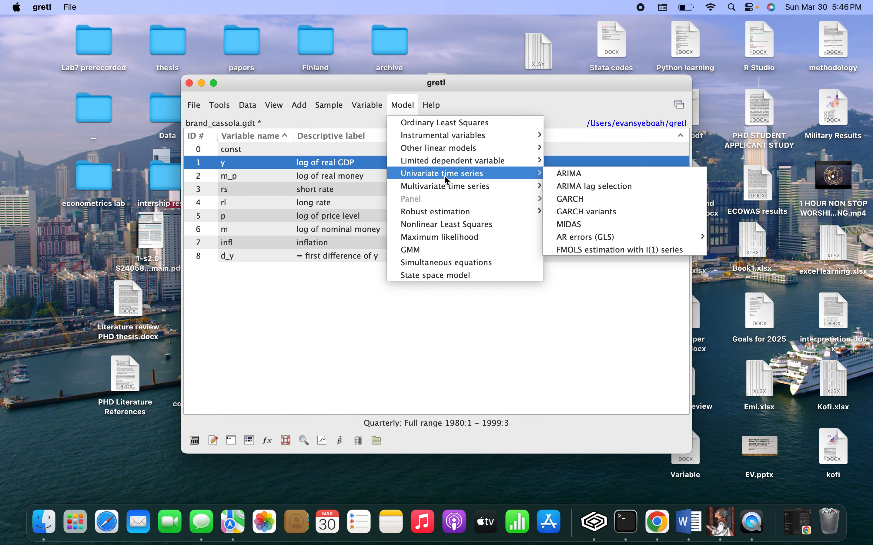
click(568, 174)
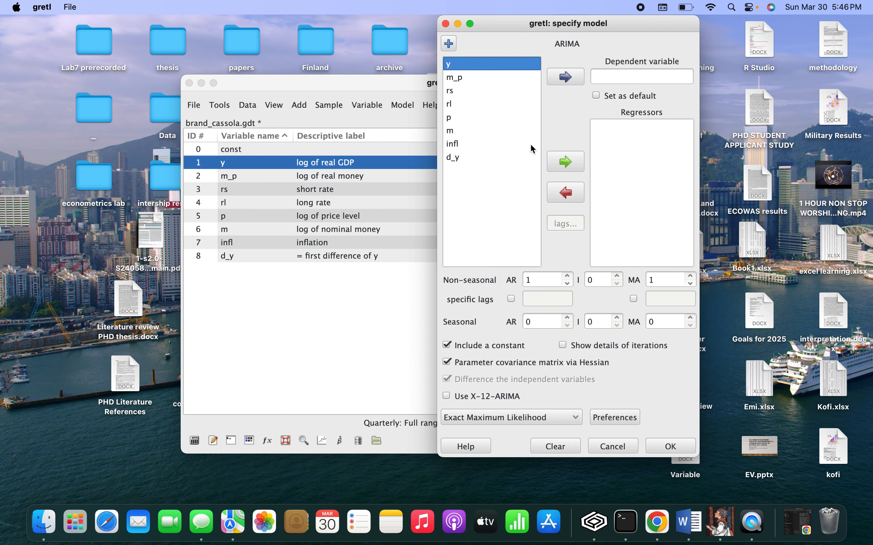
click(566, 79)
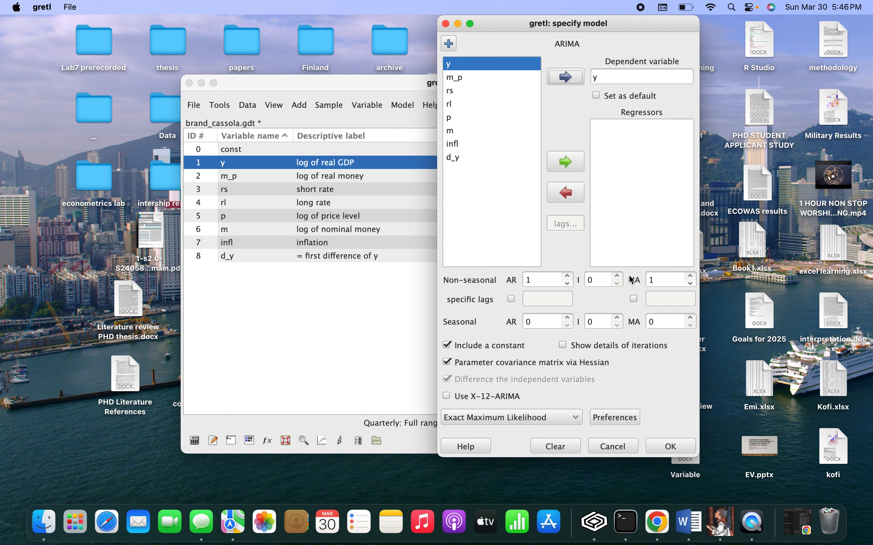
click(618, 277)
click(679, 447)
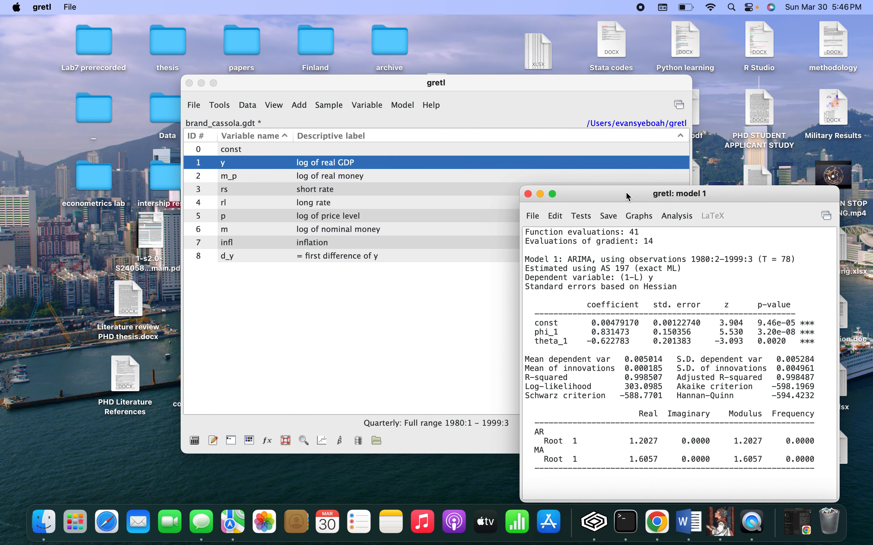
- Examine the phi_1 and theta_1 estimates in the ARIMA model output, highlighting their rows and the theta_1 coefficient
drag(629, 197, 315, 83)
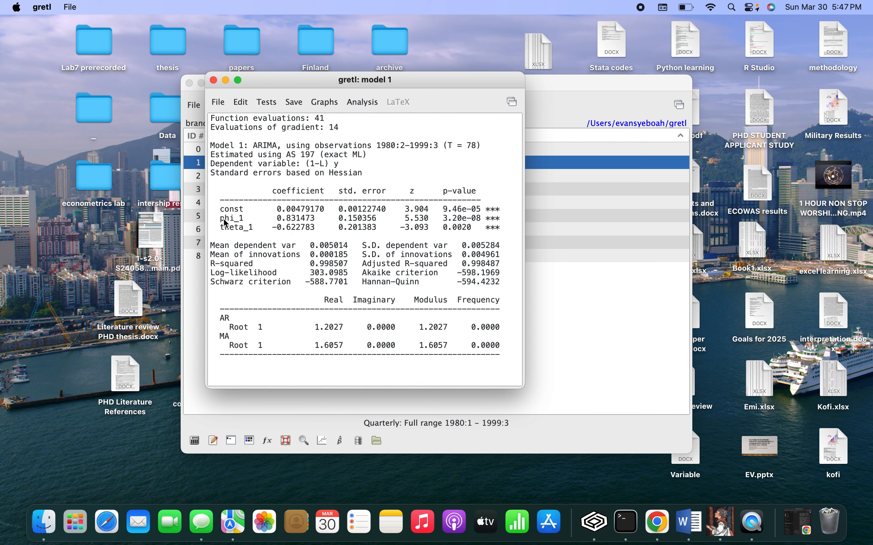
drag(225, 220, 375, 218)
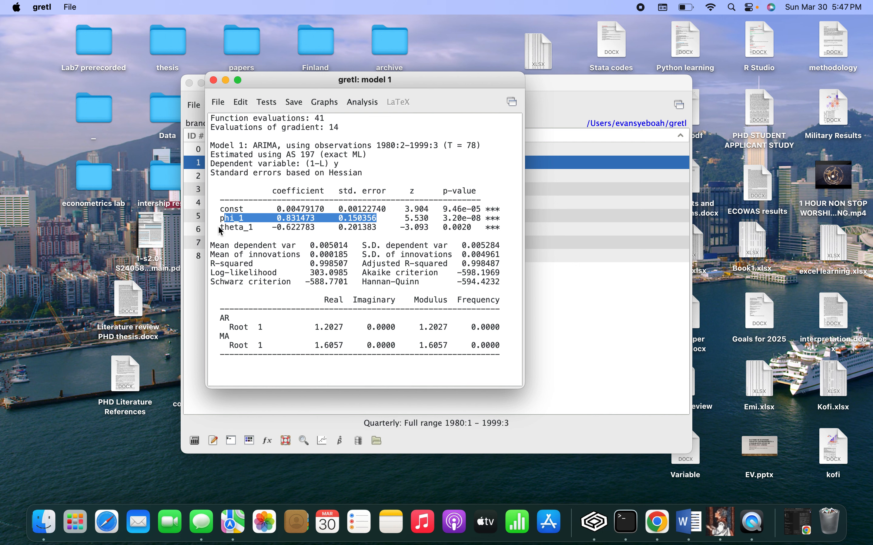
click(222, 232)
drag(220, 229, 354, 229)
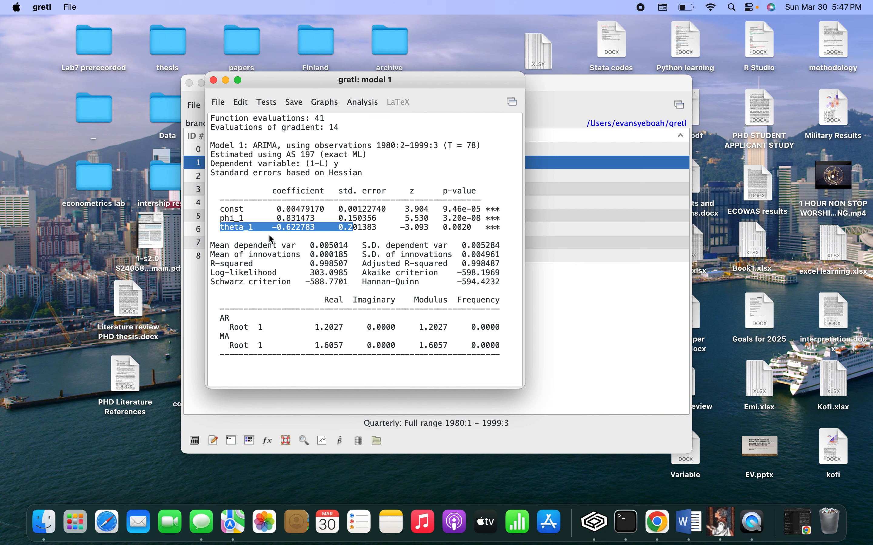
click(285, 236)
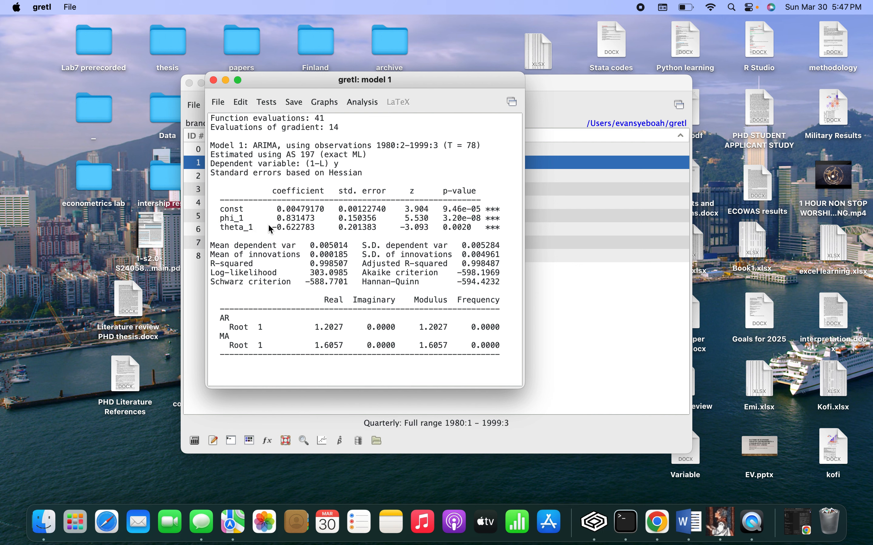
drag(270, 227, 319, 227)
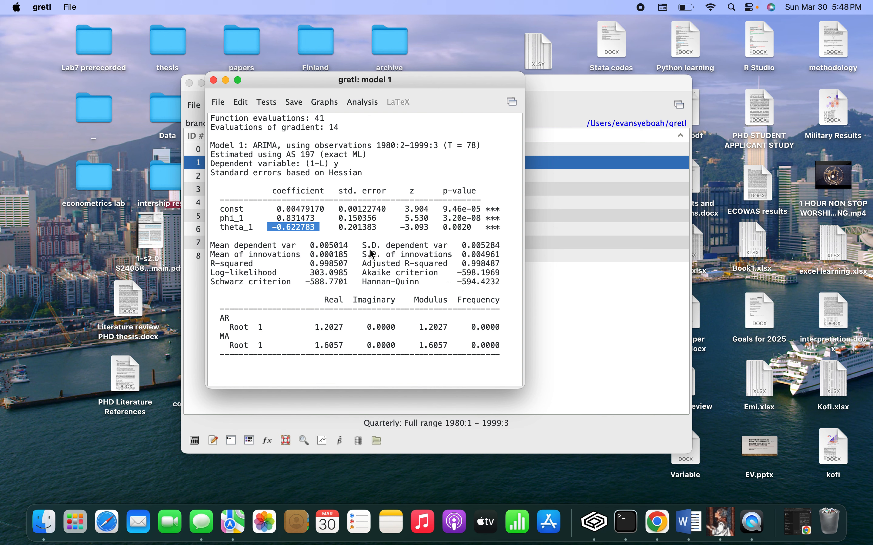
- Plot actual versus fitted values of y for the ARIMA model, label several observations along the line, and close the graph
click(324, 103)
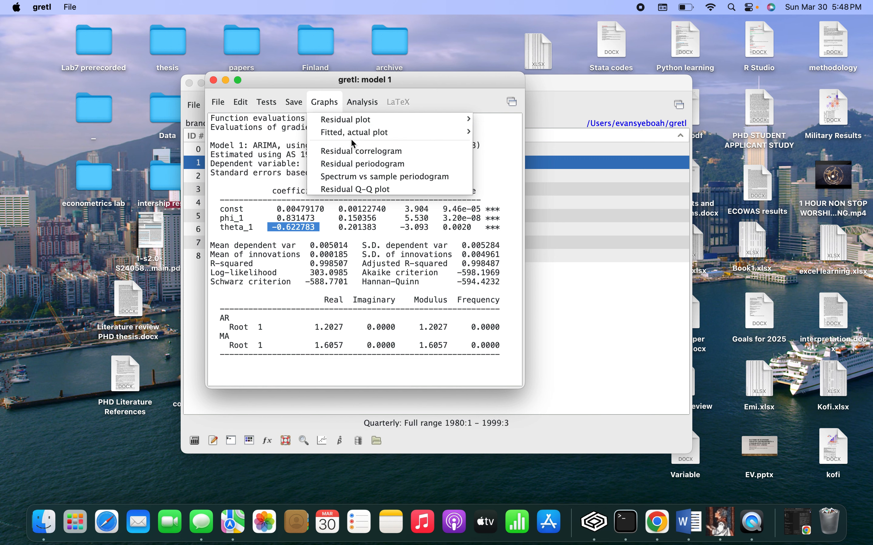
mouse_move(357, 133)
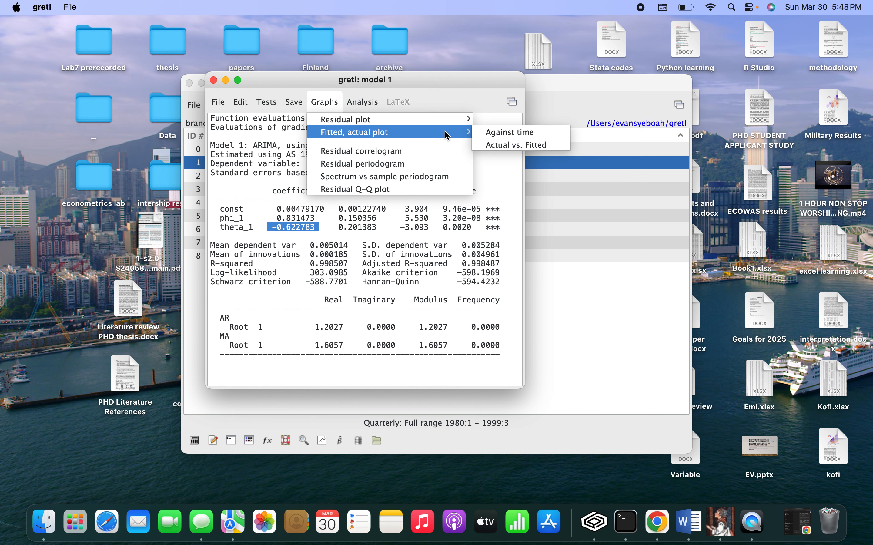
click(500, 145)
click(251, 131)
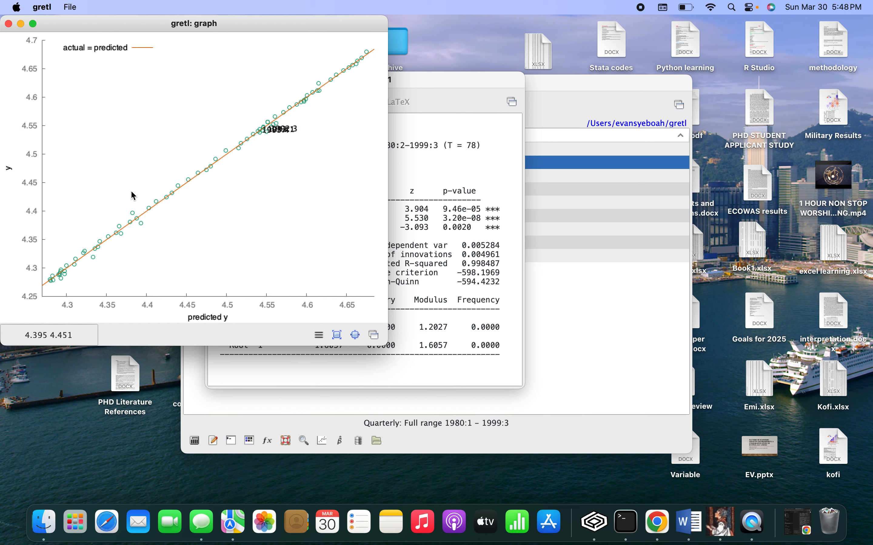
click(111, 242)
click(233, 156)
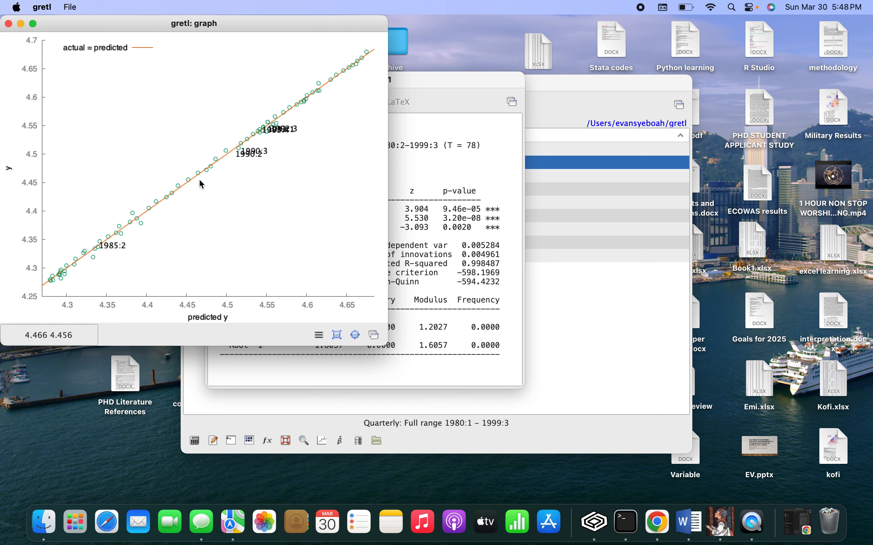
click(142, 223)
click(119, 231)
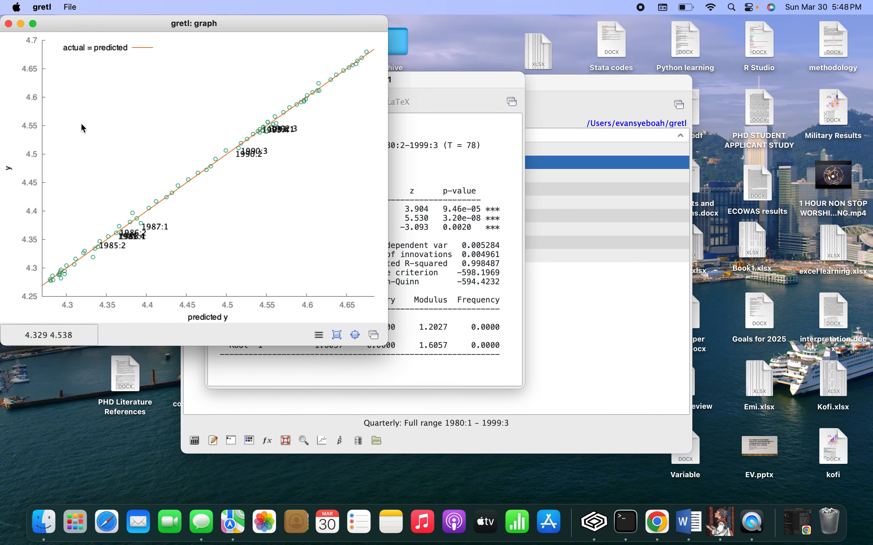
click(286, 117)
click(9, 24)
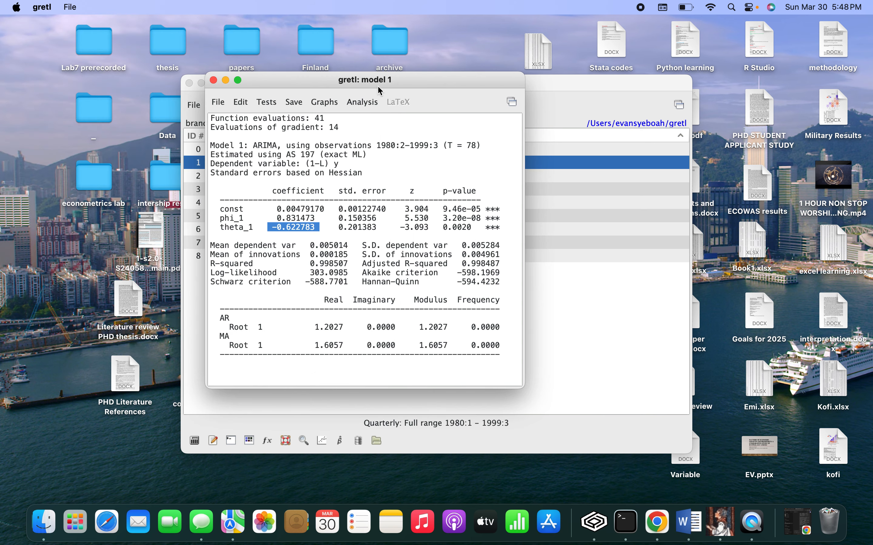
- Plot the ARIMA model's residuals against y
click(318, 105)
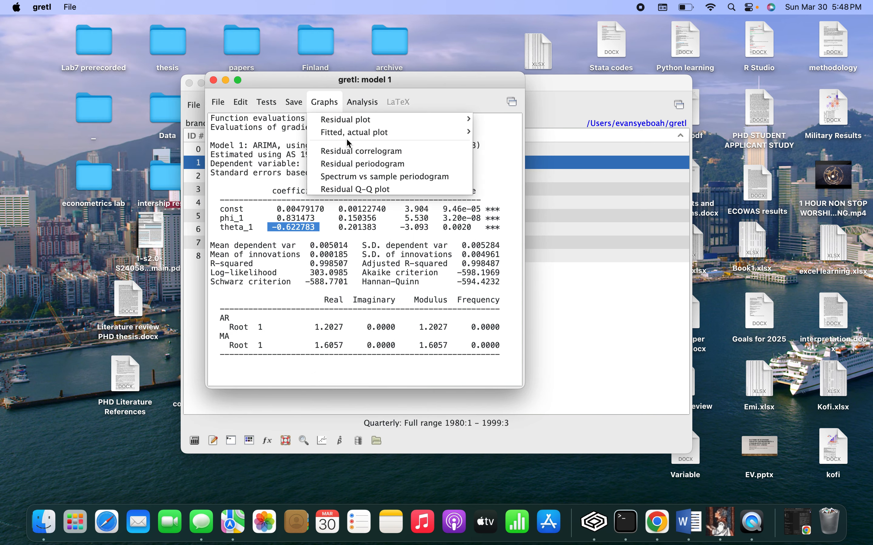
mouse_move(349, 126)
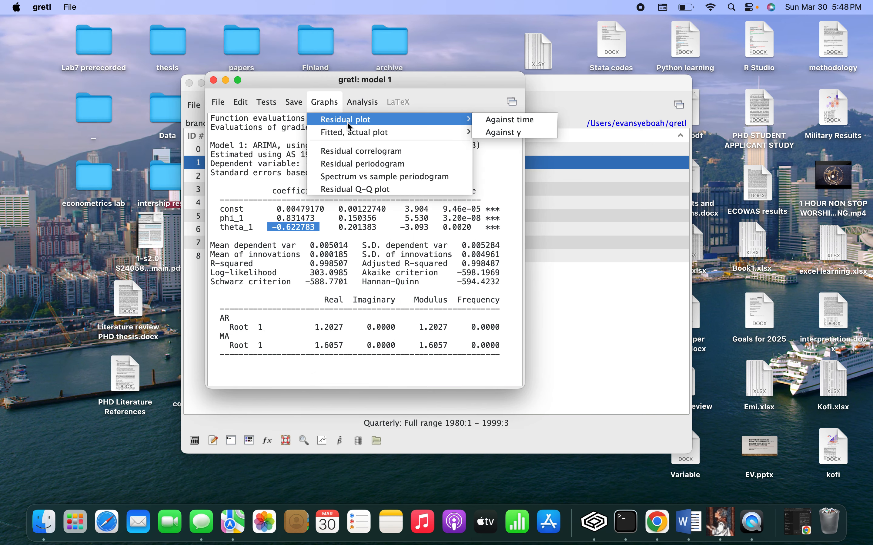
click(494, 132)
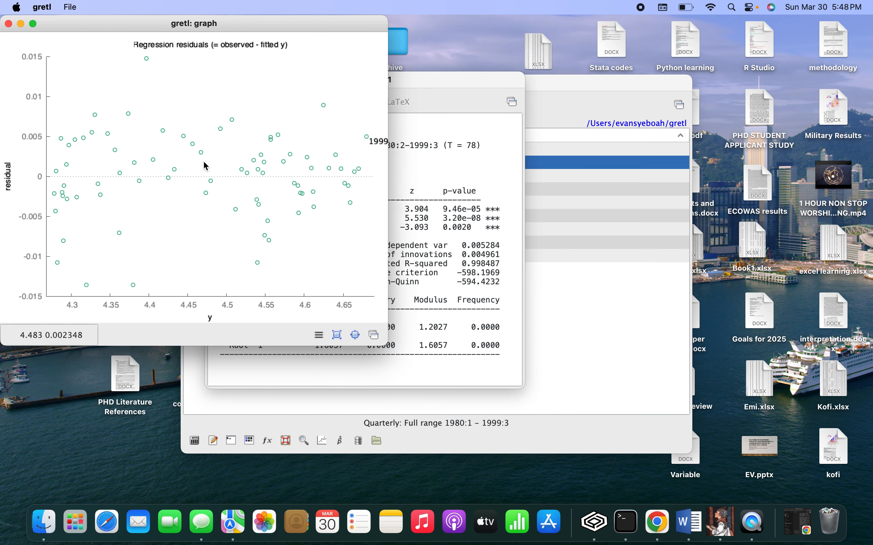